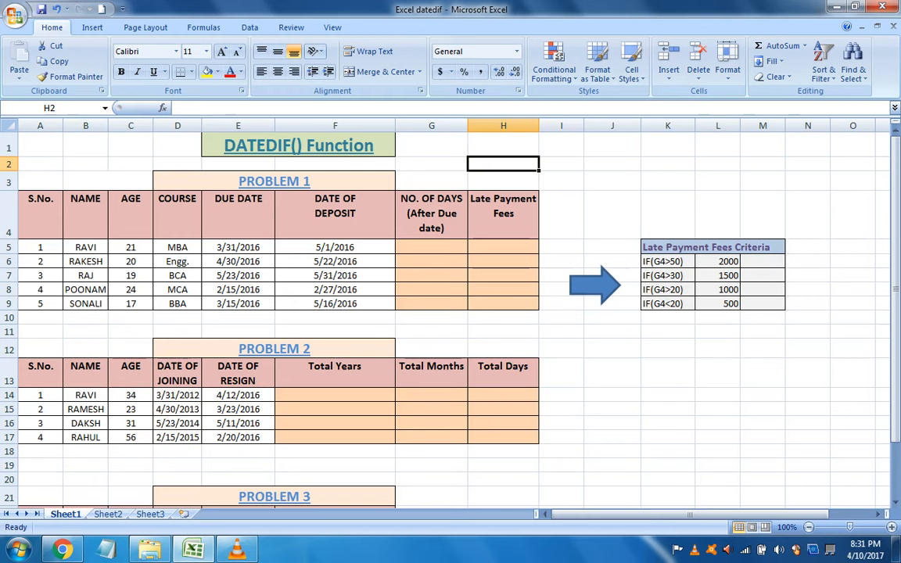
left_click(335, 215)
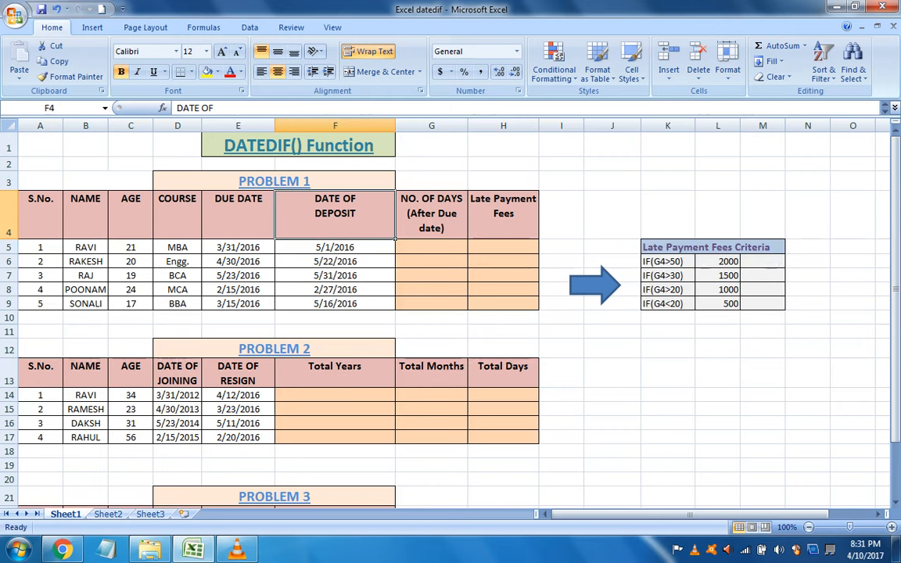
left_click(693, 264)
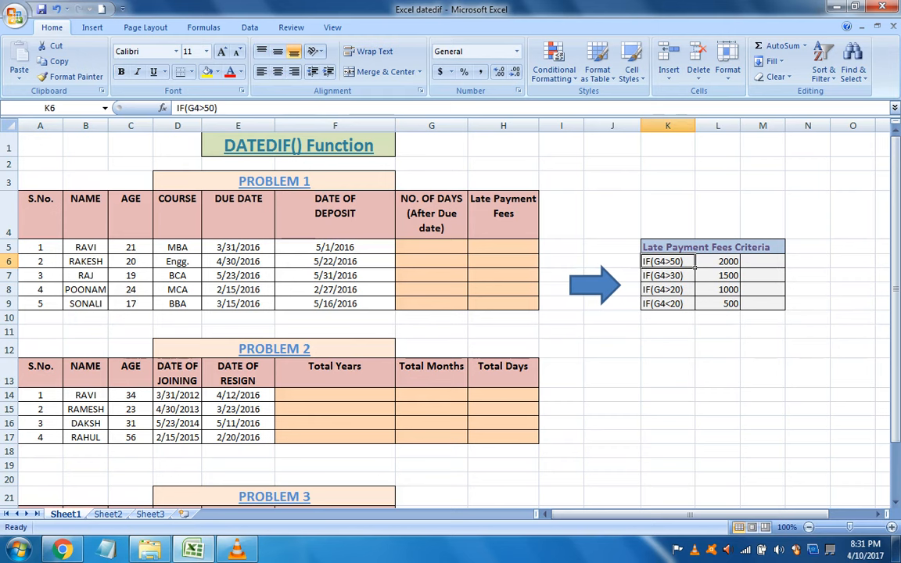
Calculate the days after the due date in G5 with =DATEDIF(E5,F5,"D") and fill the formula down to G9.
left_click(431, 247)
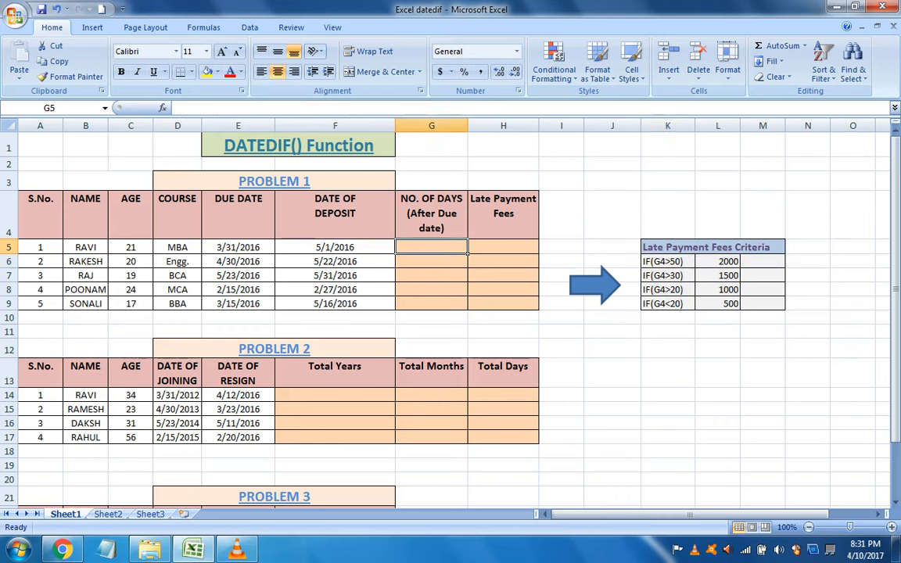
type("=")
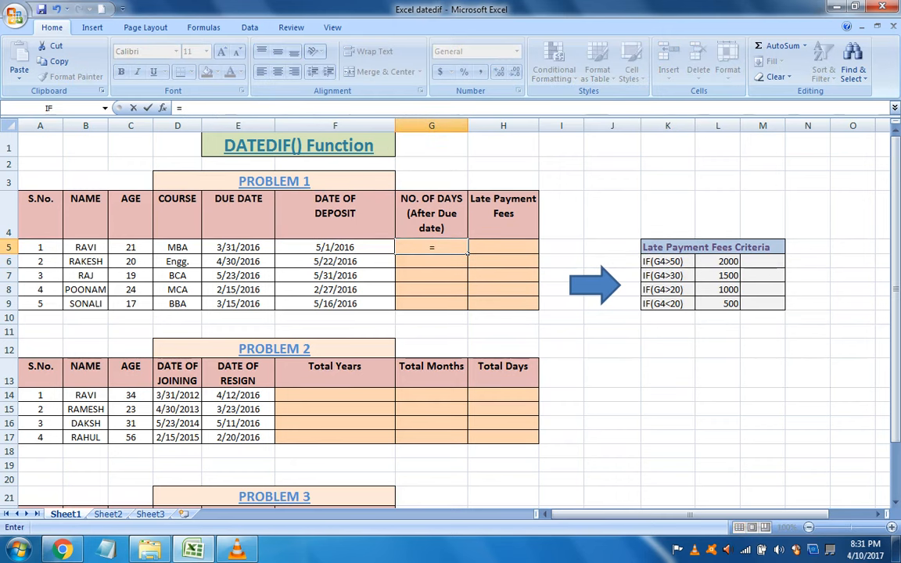
type("date")
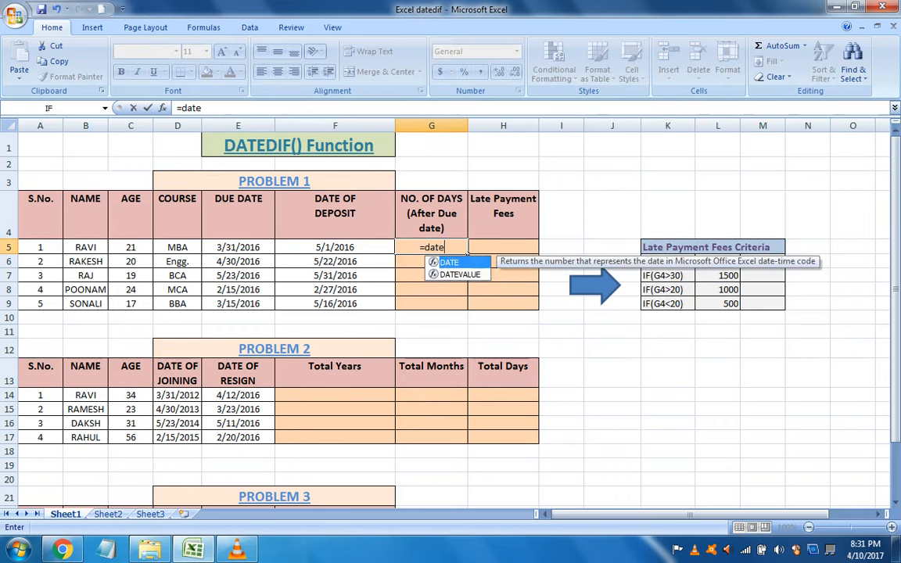
type("dif(")
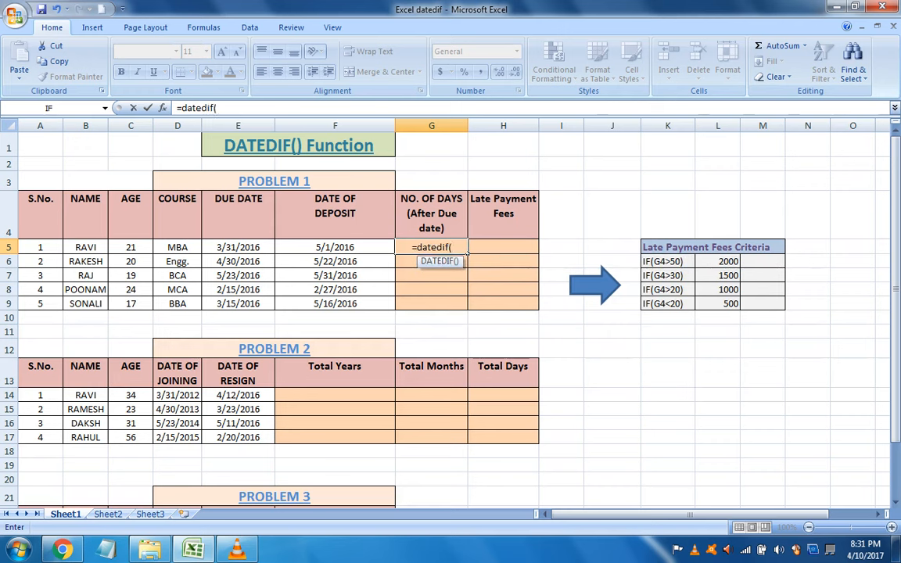
left_click(238, 247)
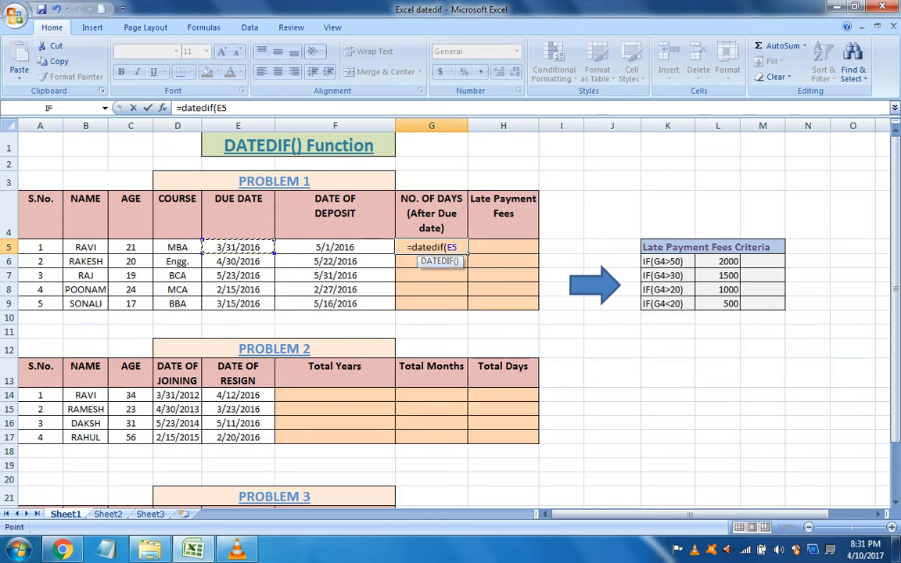
type(",")
left_click(335, 248)
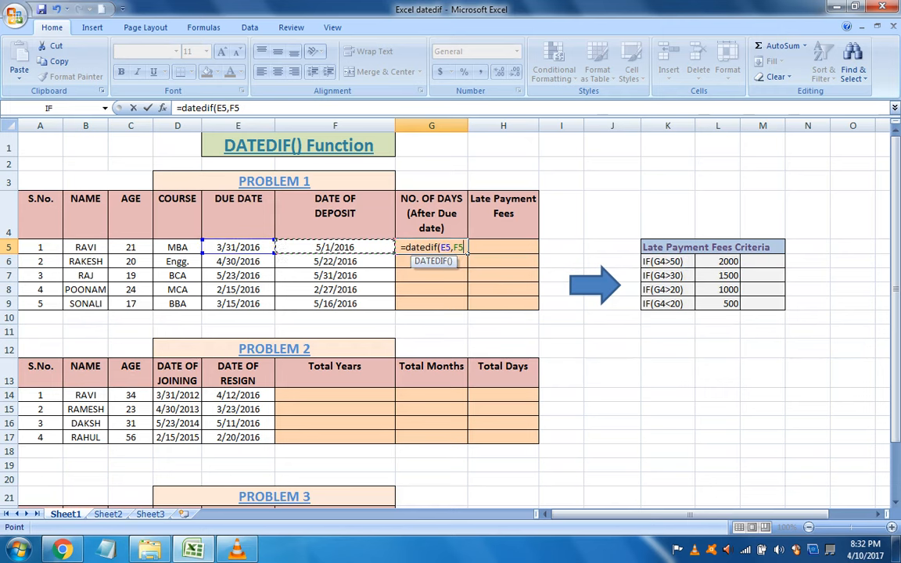
type(",")
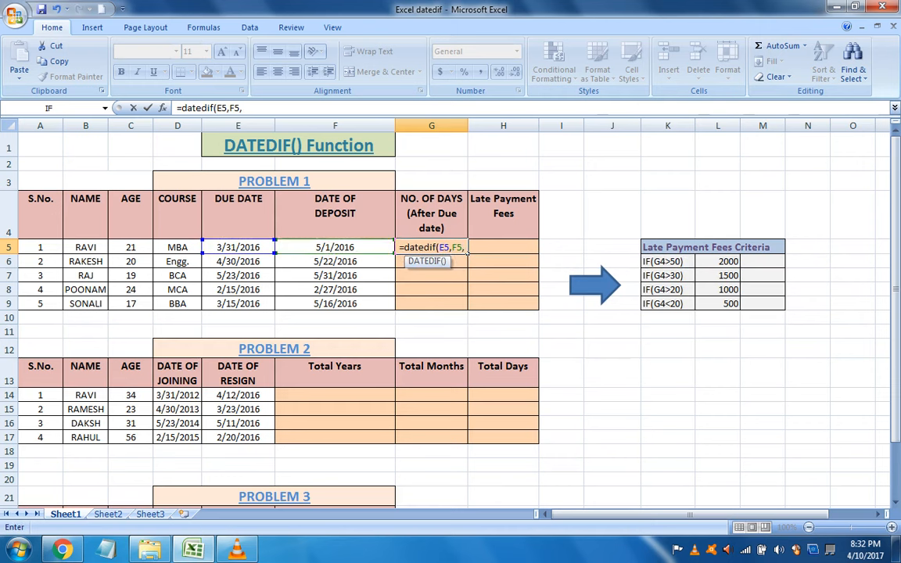
type("\"")
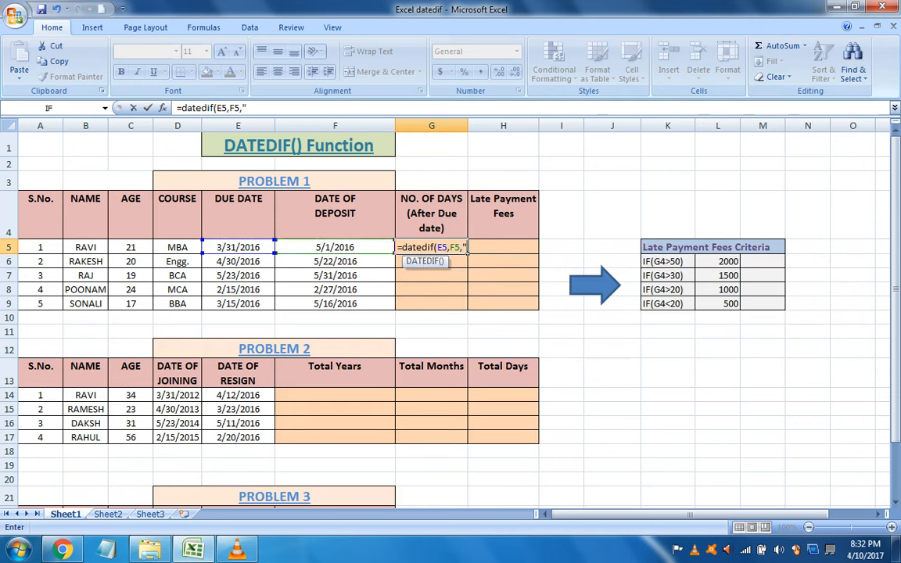
type("D")
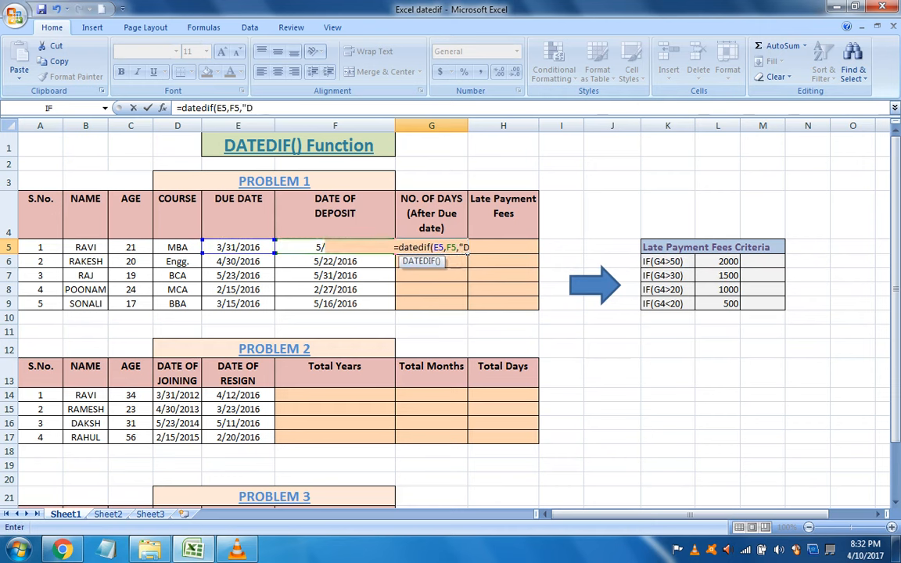
type("\")")
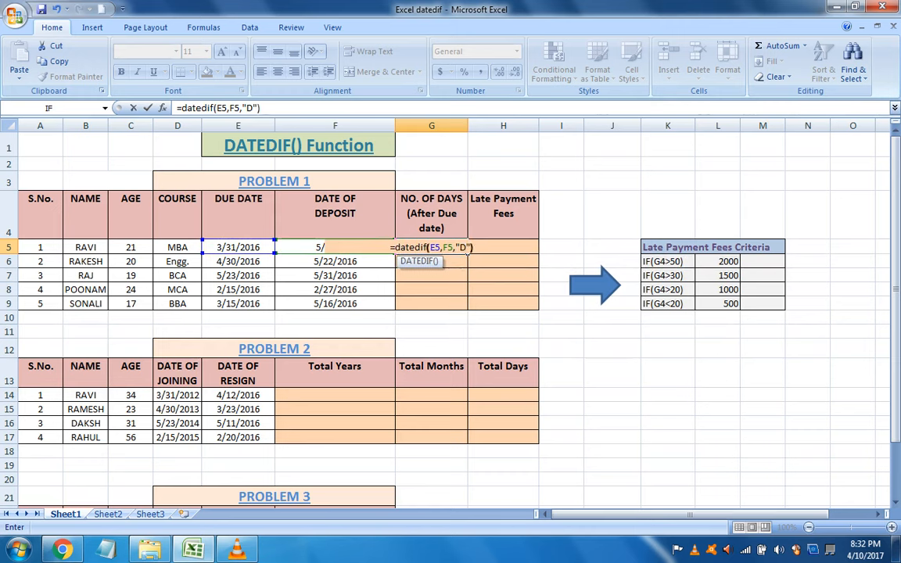
key("Return")
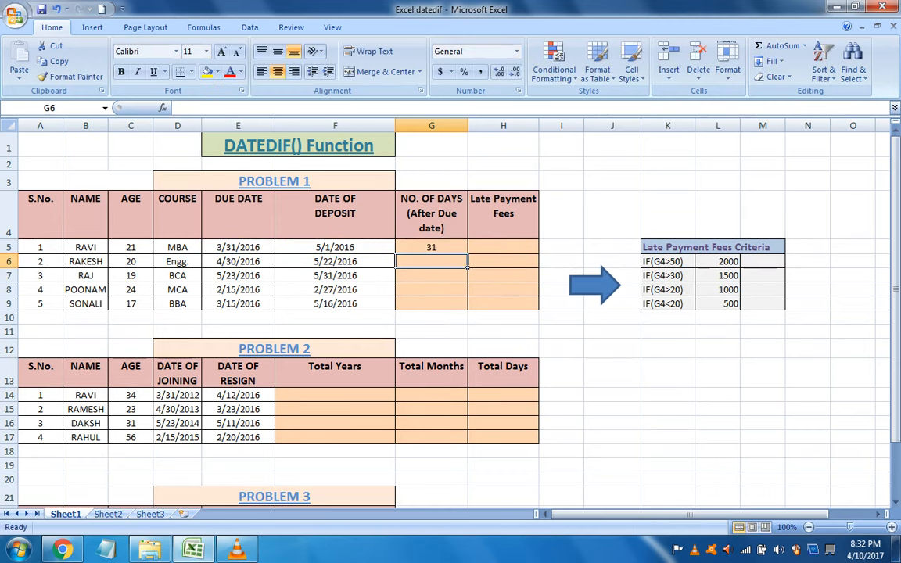
left_click(431, 247)
left_click_drag(468, 253, 469, 309)
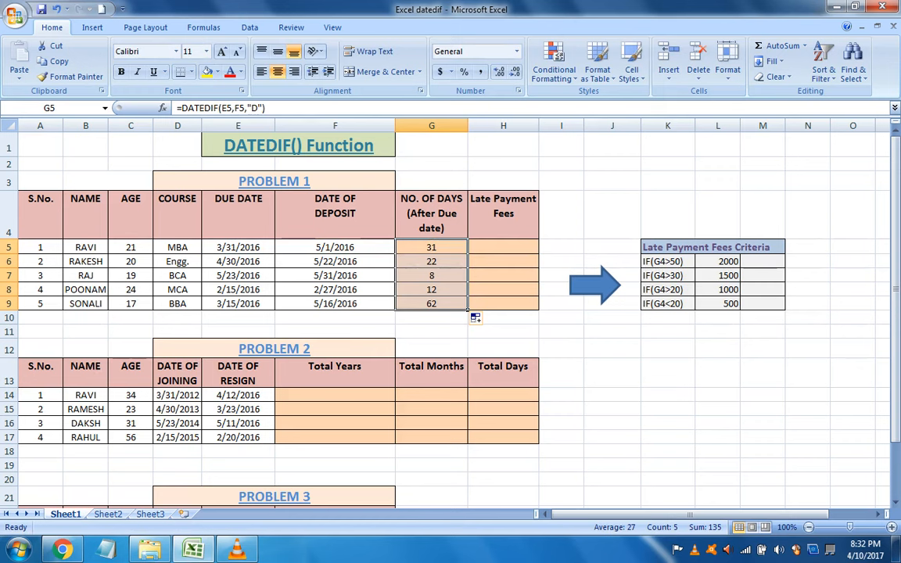
Insert an IF function in H5 with the logical test G4>50 and 2000 as the value if true.
left_click(503, 247)
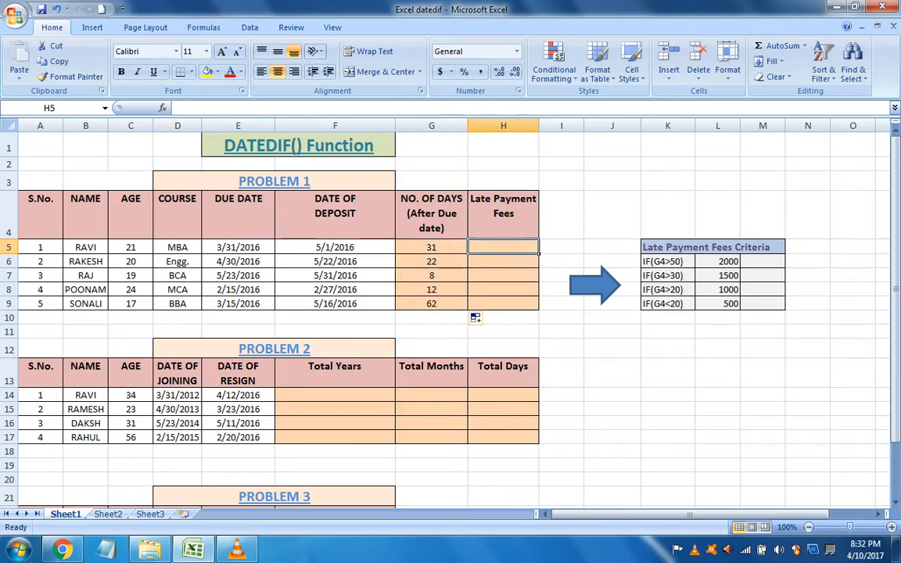
left_click(162, 107)
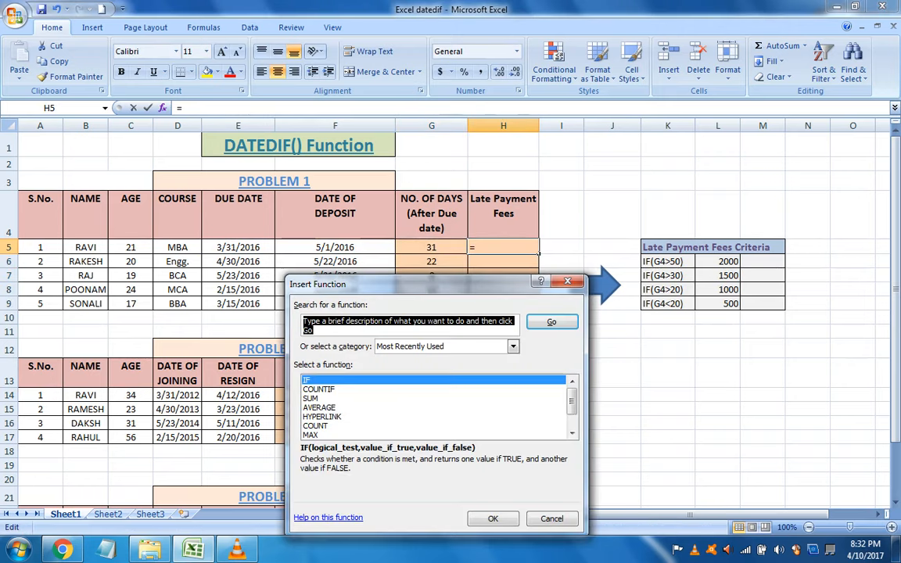
left_click(308, 380)
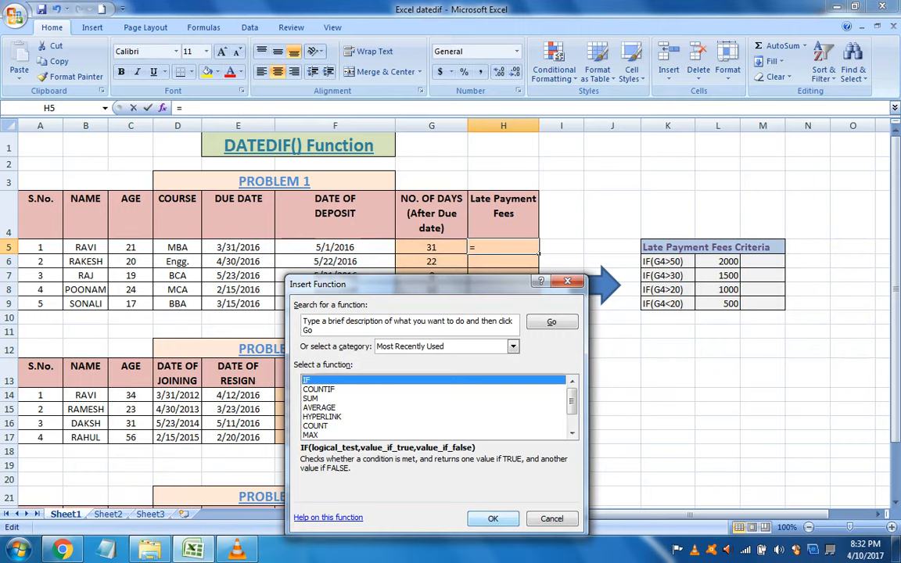
key("Return")
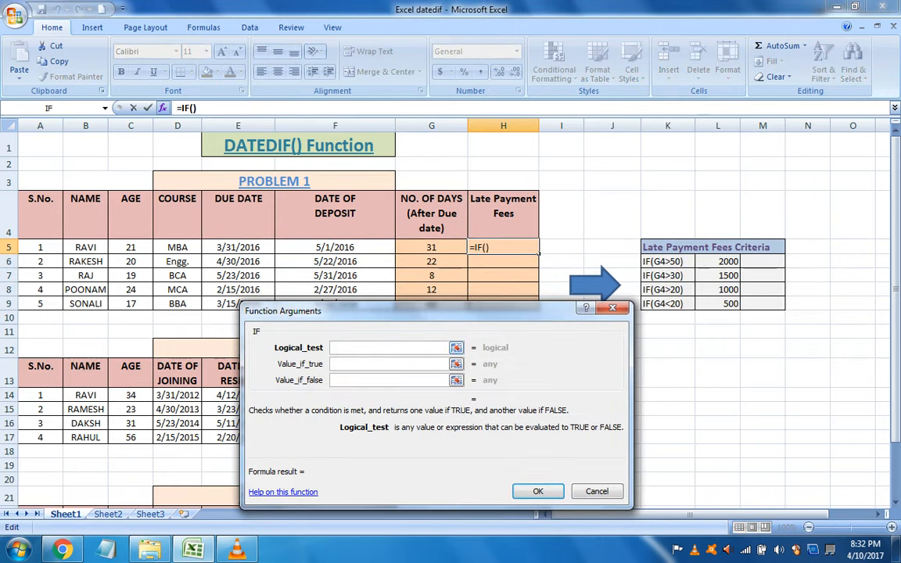
type("G$>")
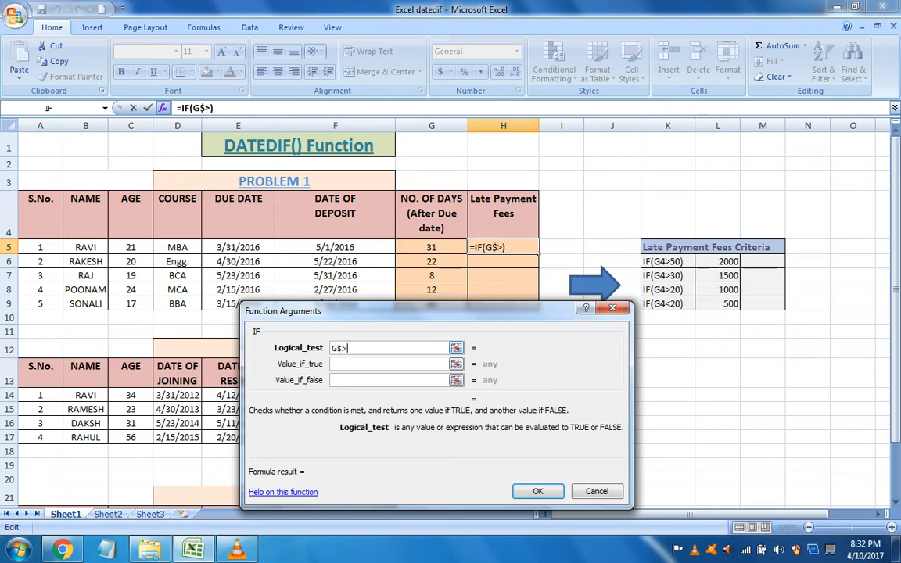
type("50")
left_click(342, 348)
key("BackSpace")
type("4")
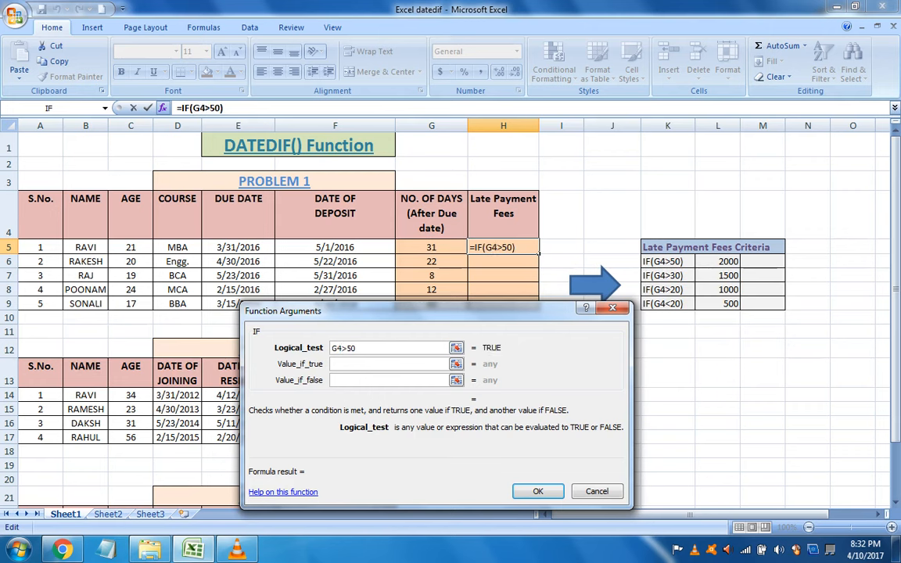
key("Tab")
type("2000")
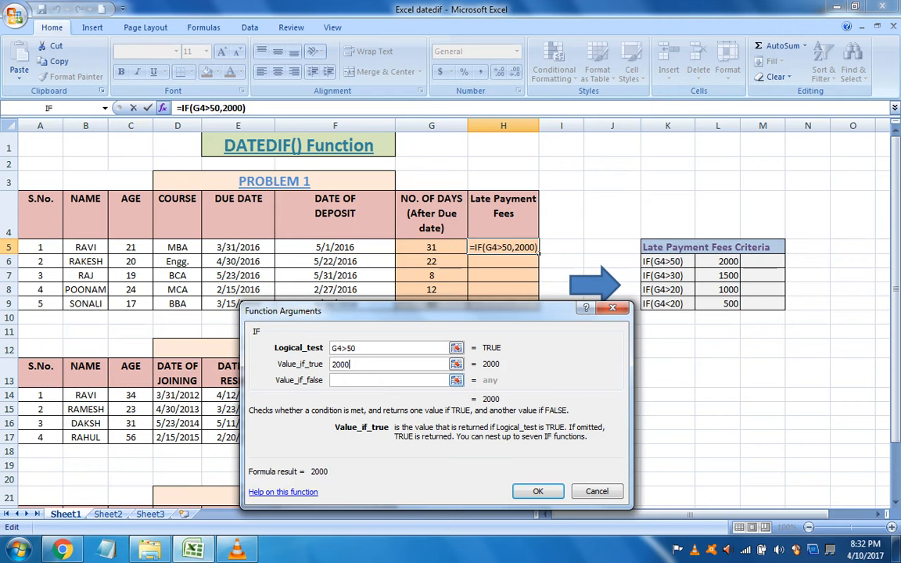
Nest a second IF as the value if false, with the test G4>30 and 1500 as its value if true.
key("Tab")
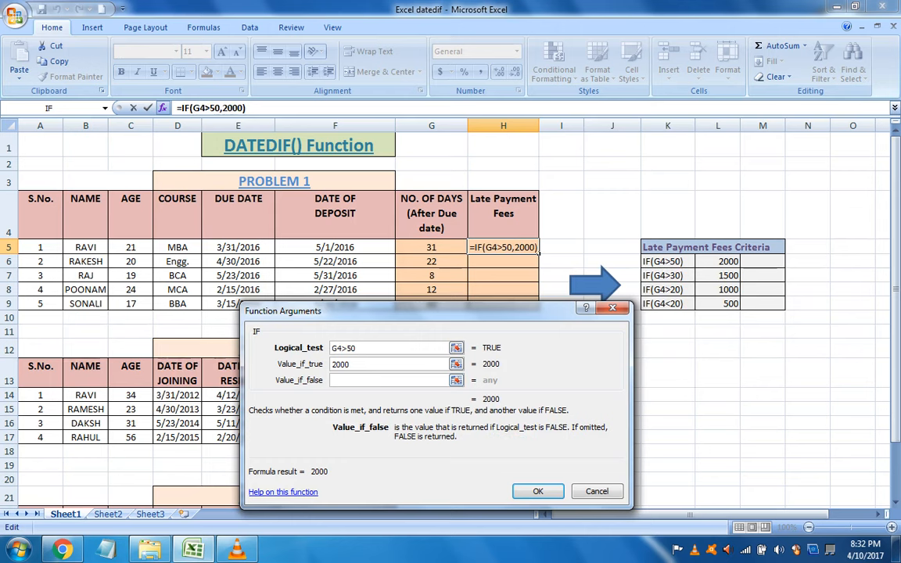
left_click(49, 108)
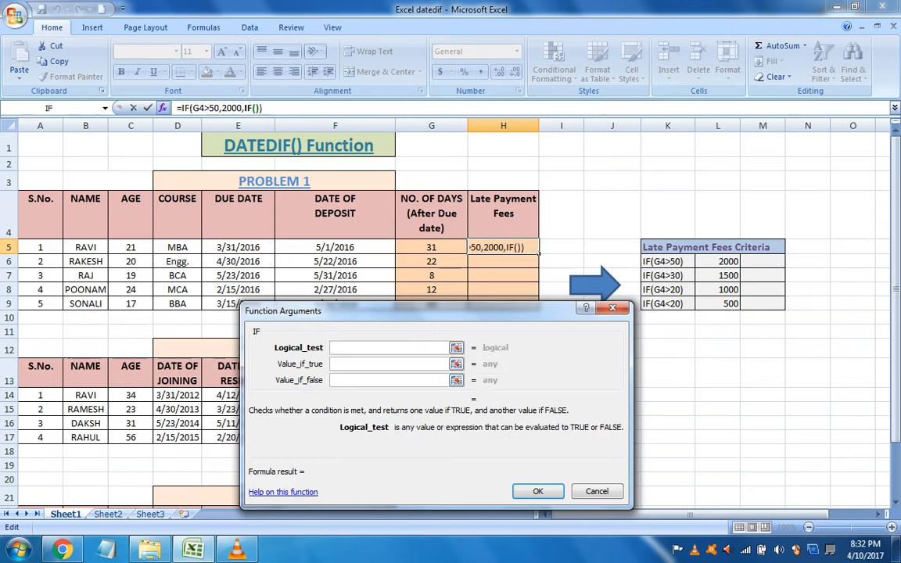
type("G")
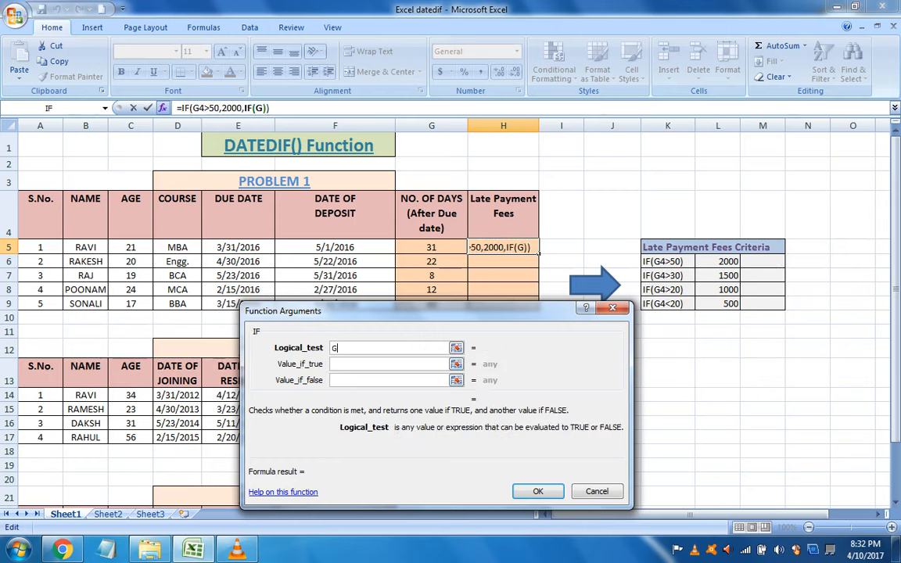
type("4>30")
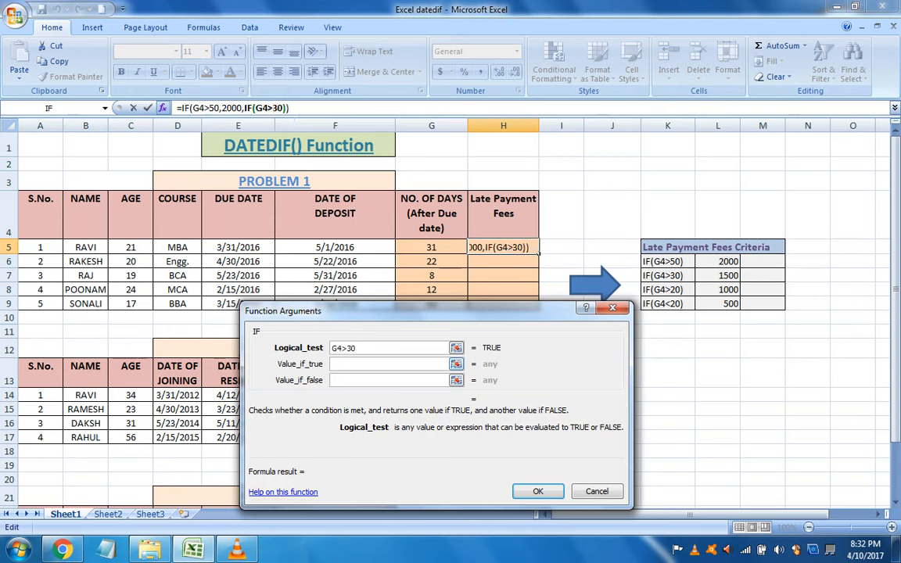
key("Tab")
type("15")
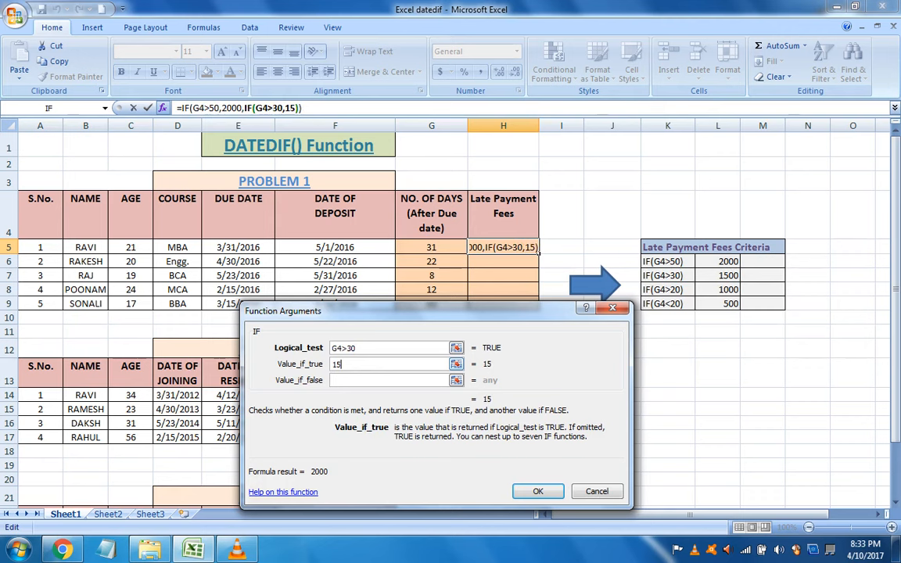
type("00")
Nest a third IF as the value if false, testing G4>20 with 1000 if true and 500 if false, and complete the H5 formula.
key("Tab")
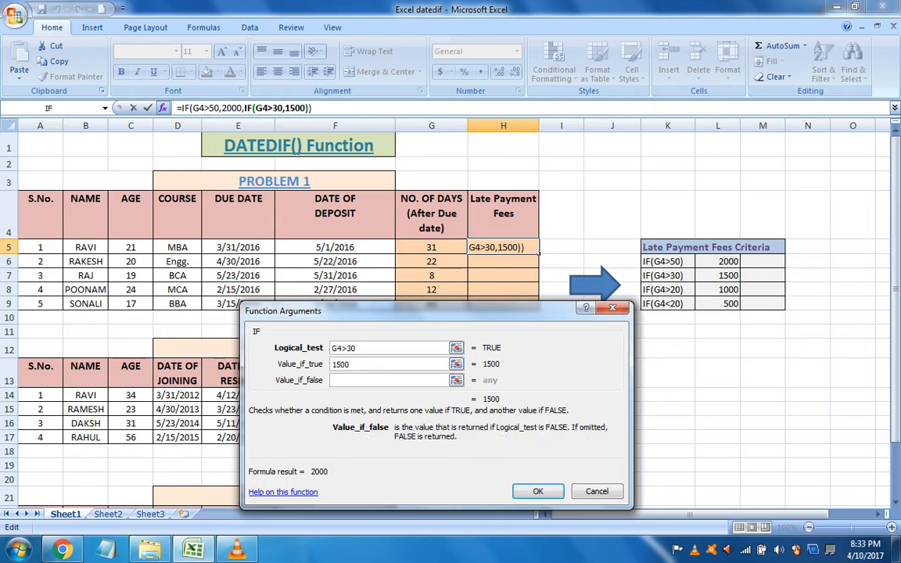
left_click(49, 108)
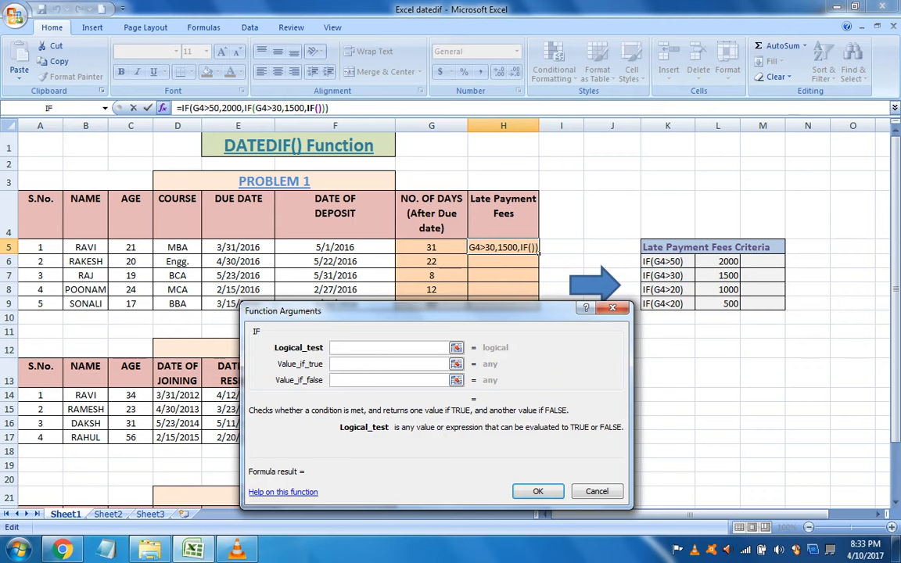
type("G")
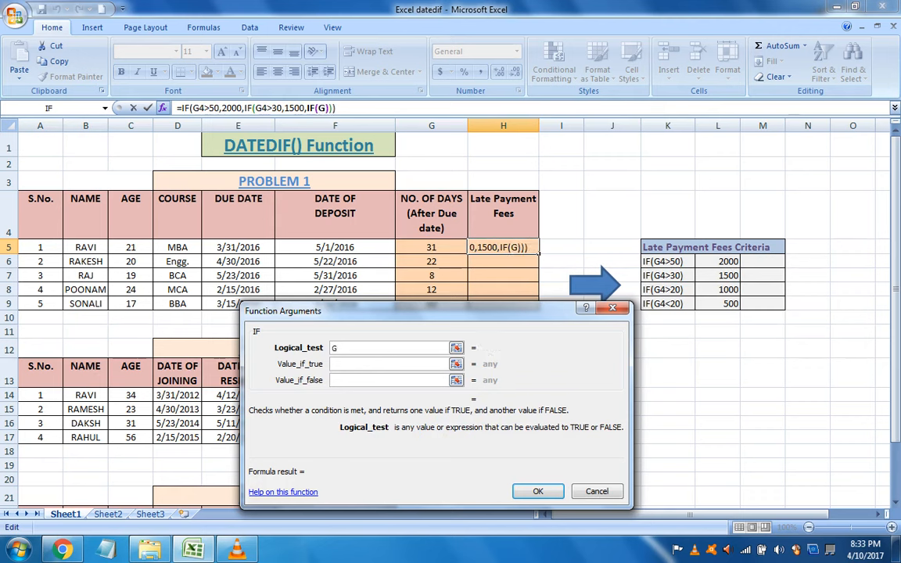
type("4>20")
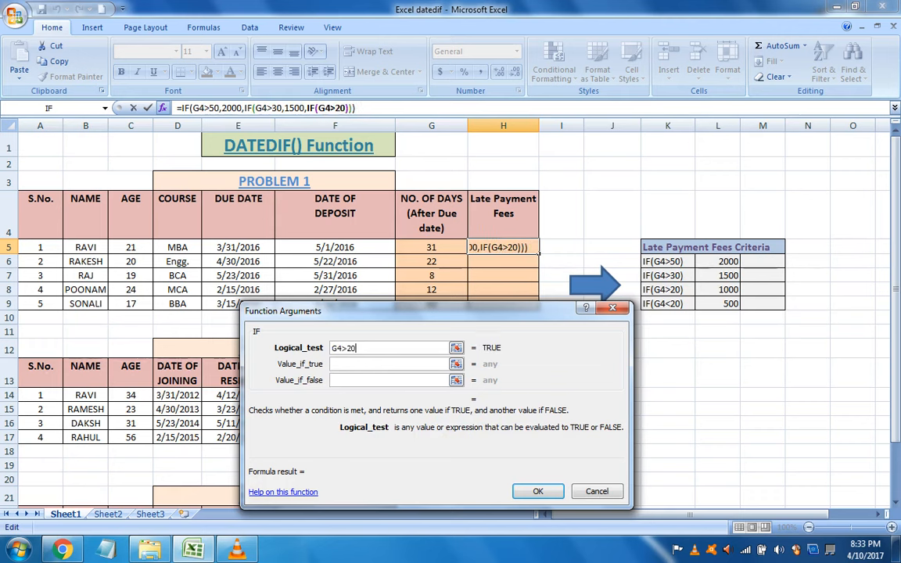
key("Tab")
type("1000")
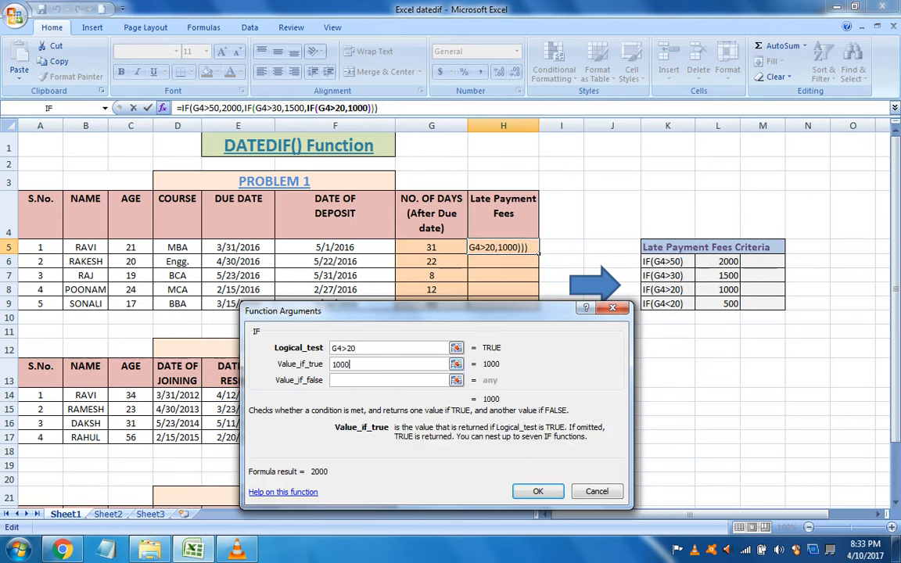
key("Tab")
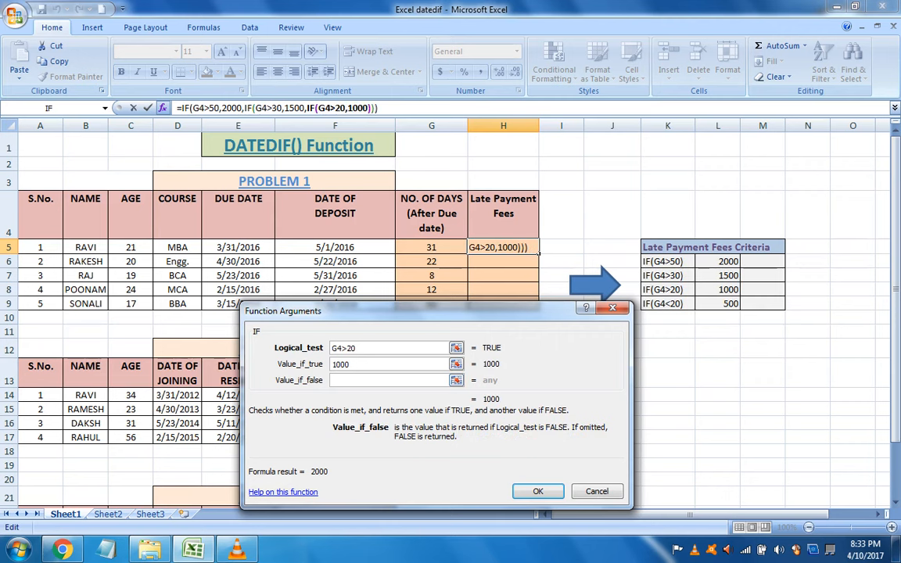
type("50")
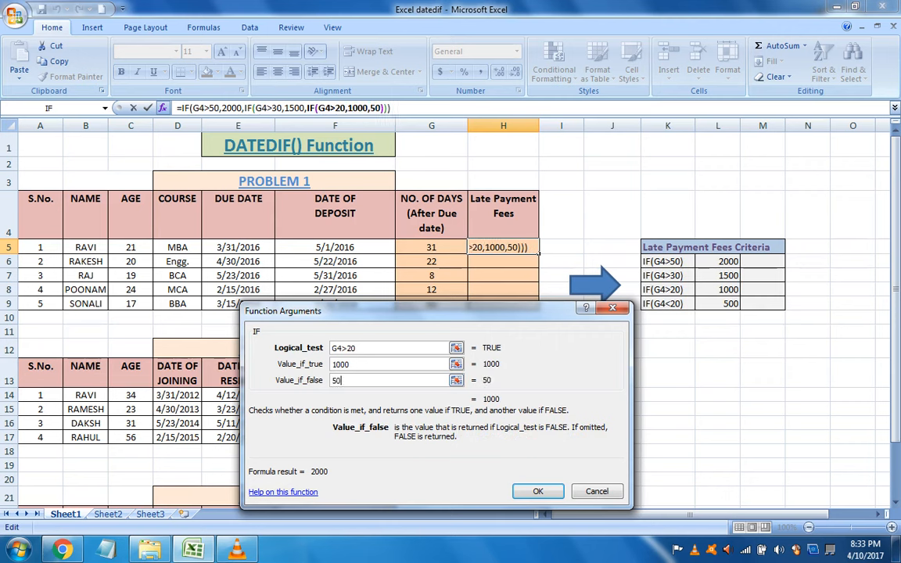
type("0")
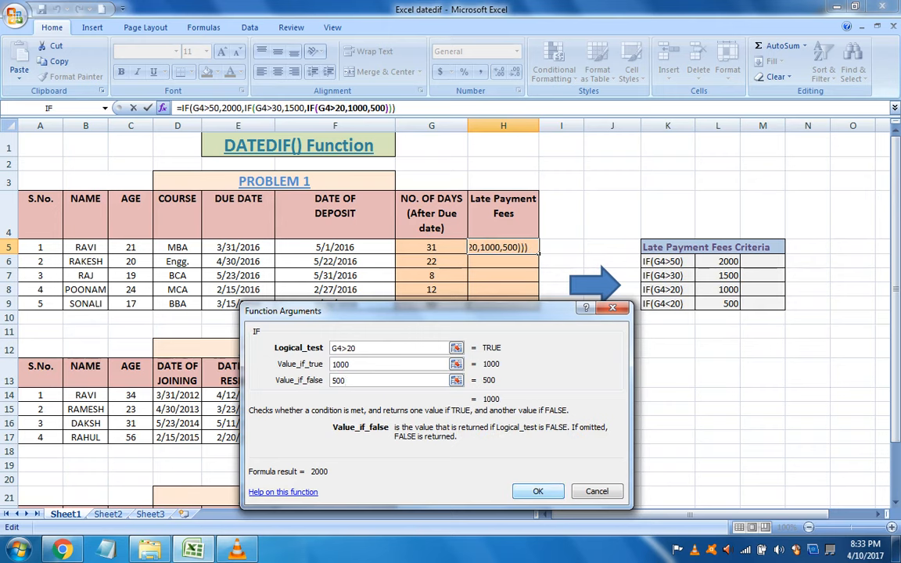
key("Return")
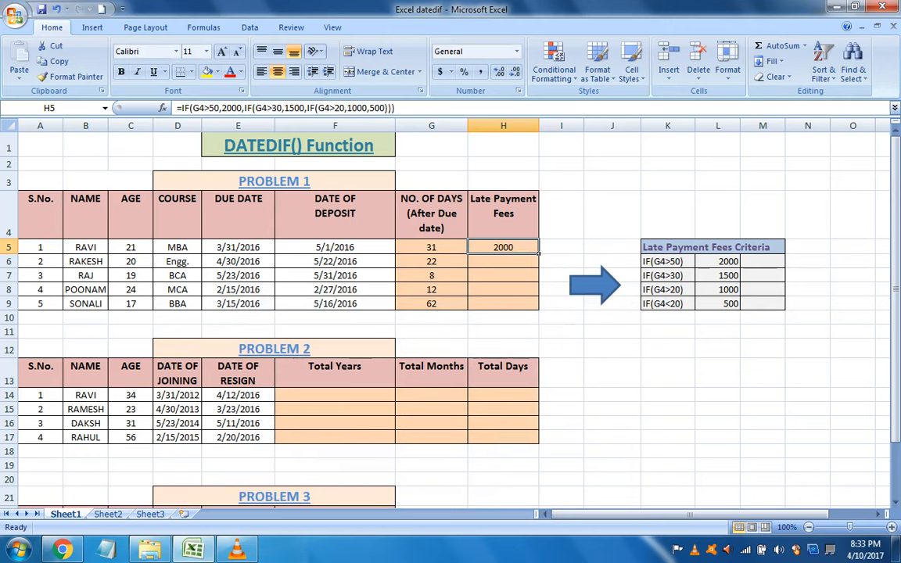
Fill the late payment fee formula from H5 down to H9.
left_click_drag(538, 253, 546, 317)
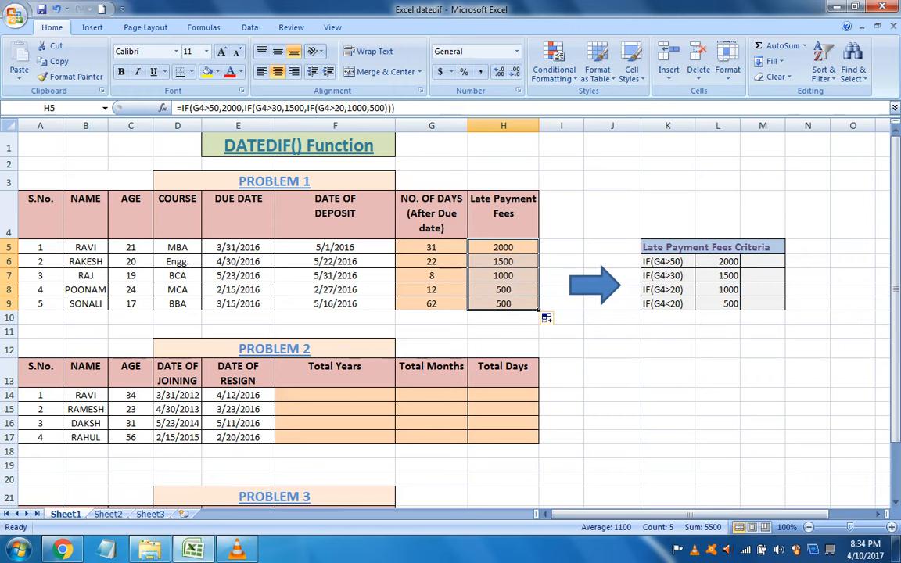
Calculate the total years in F14 with =DATEDIF(D14,E14,"Y") and fill the formula down to F17.
left_click(393, 399)
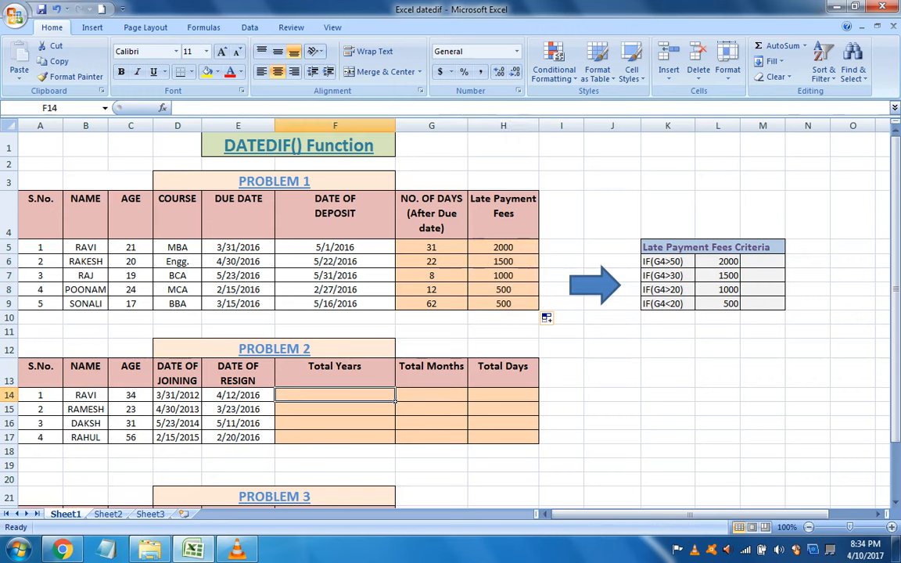
type("=d")
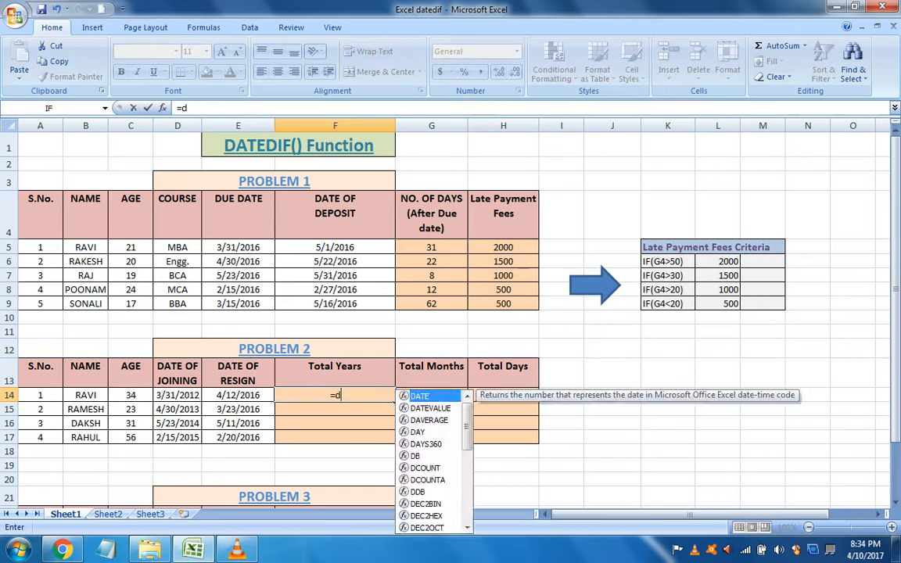
type("atedif(")
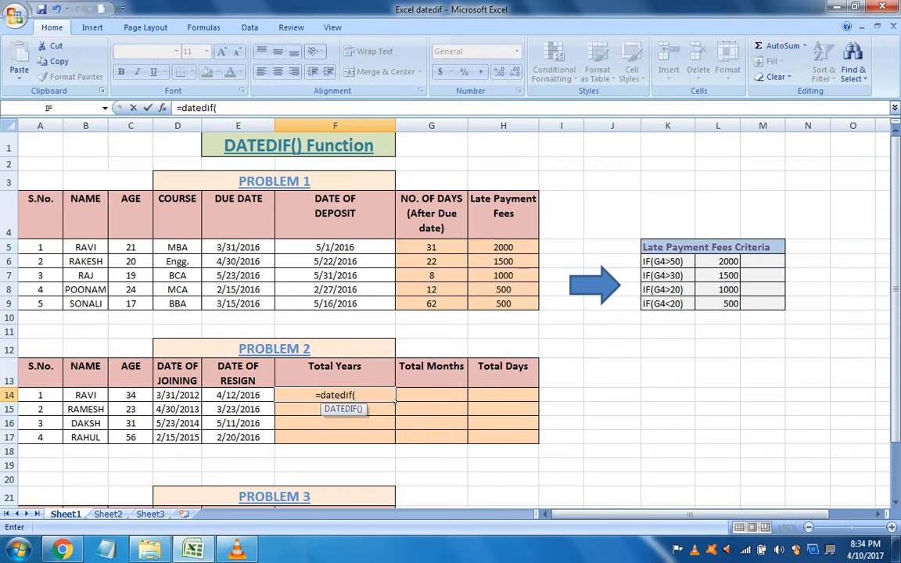
key("Left")
key("Left")
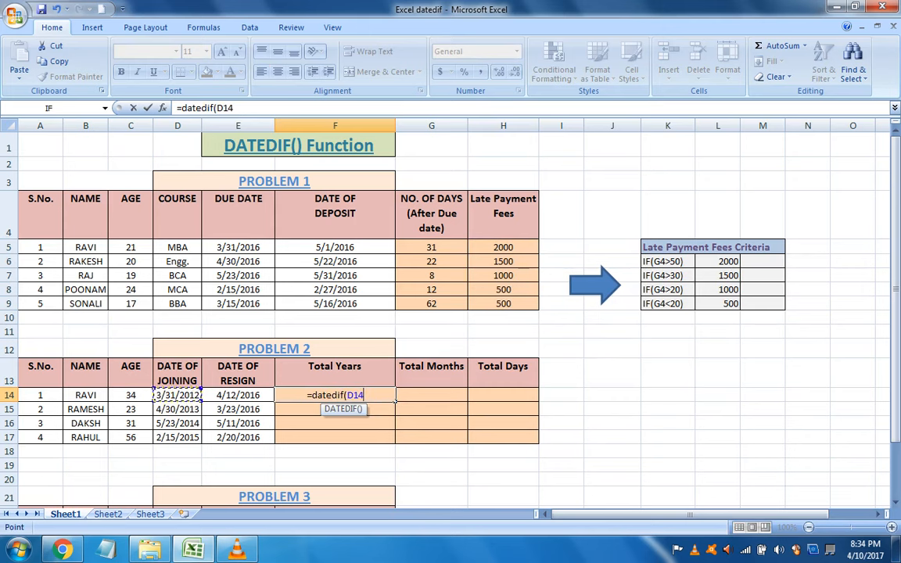
type(",")
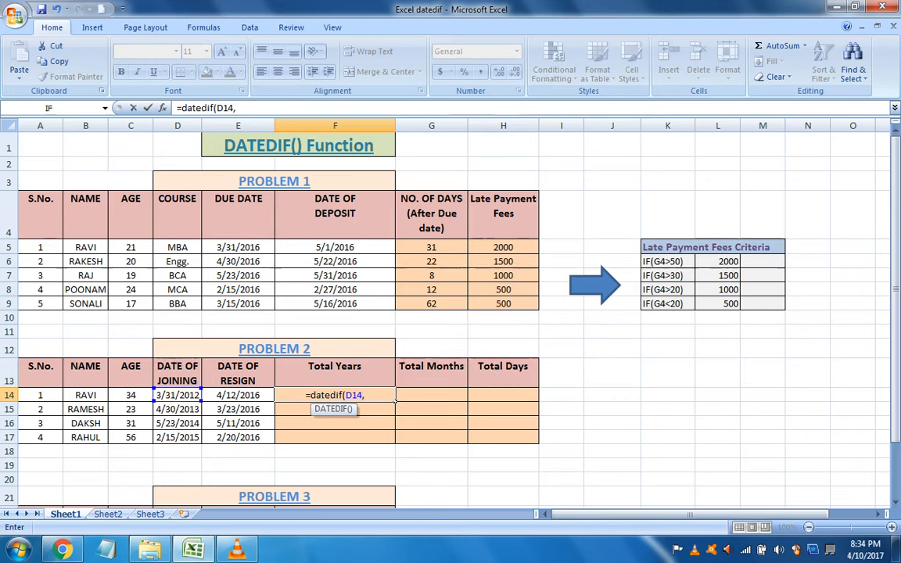
key("Left")
type(",\"")
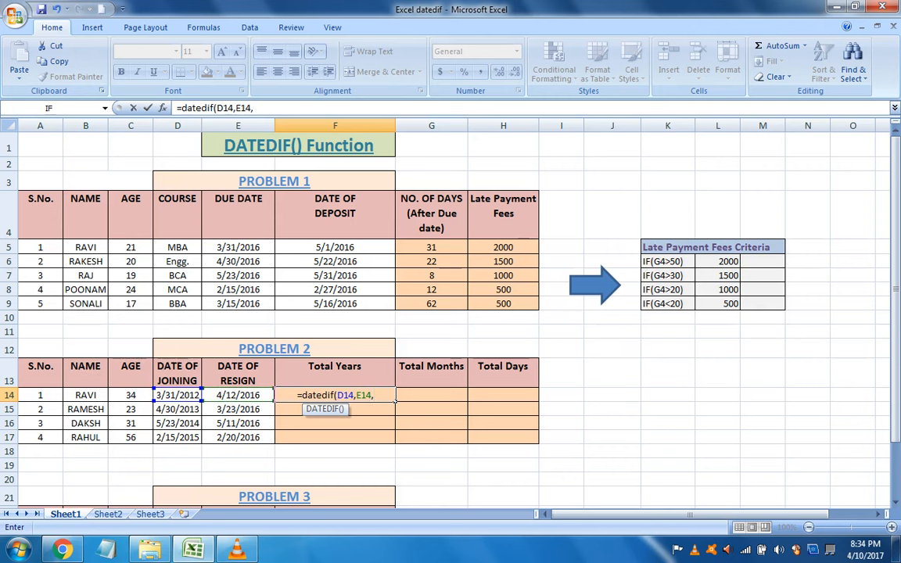
type("Y\"")
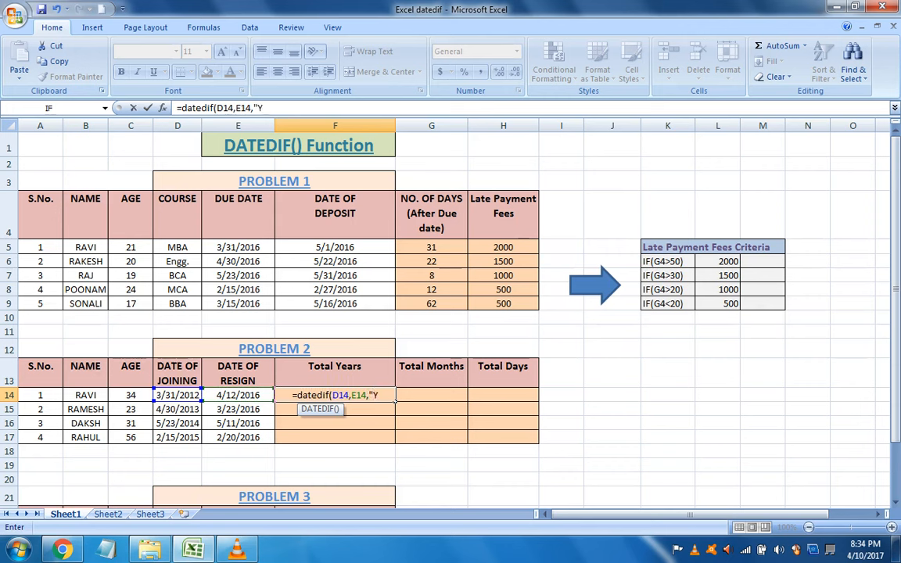
type(")")
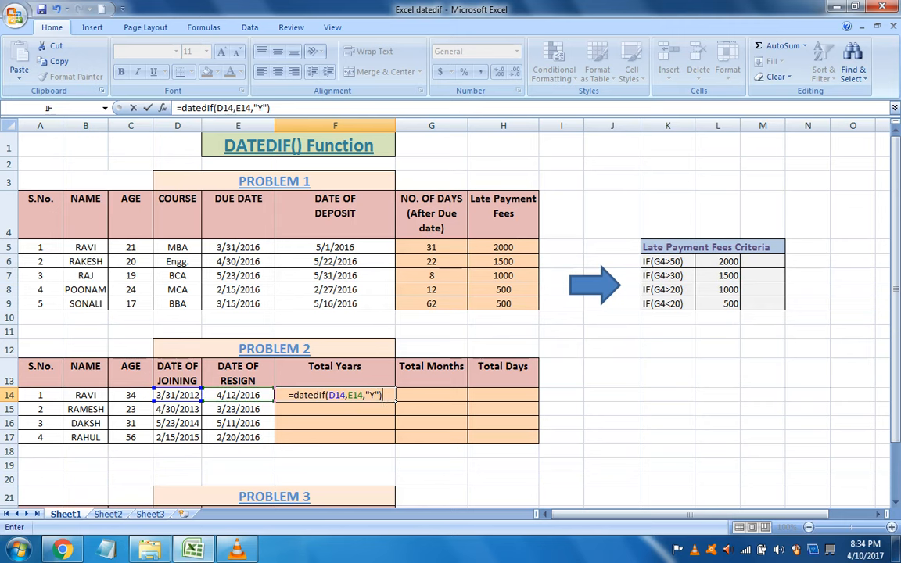
key("Return")
left_click(334, 395)
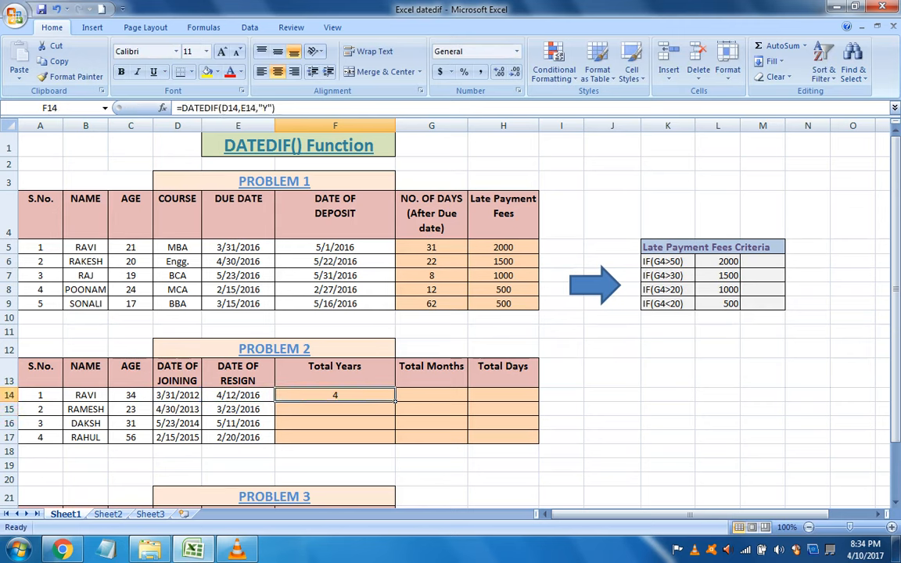
left_click_drag(395, 401, 396, 441)
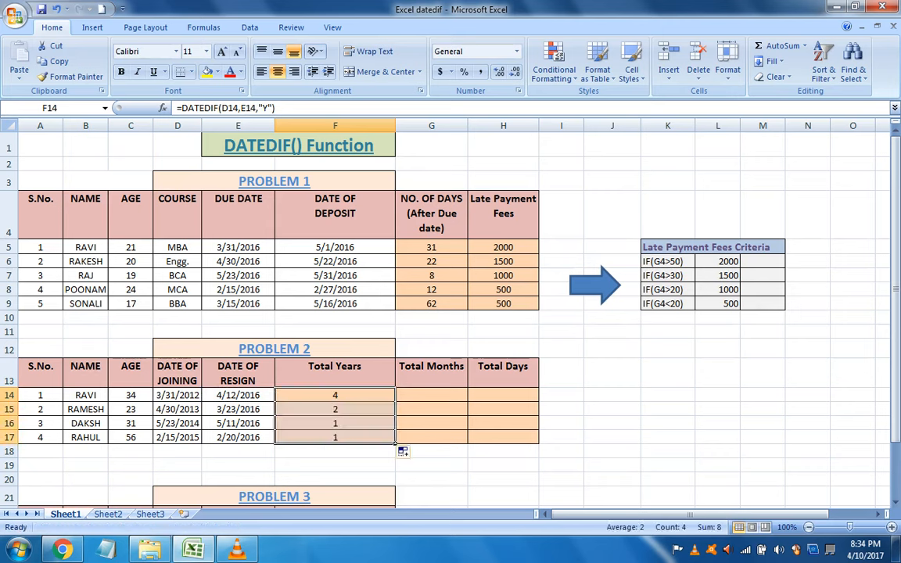
Start a DATEDIF formula for the total months in G14, using the joining date in D14 as the start date.
left_click(431, 395)
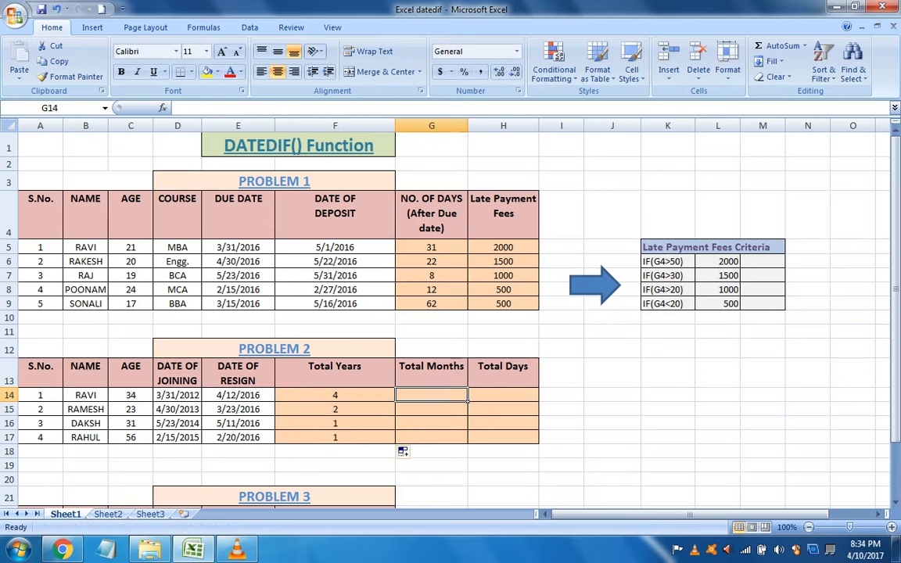
type("=dat")
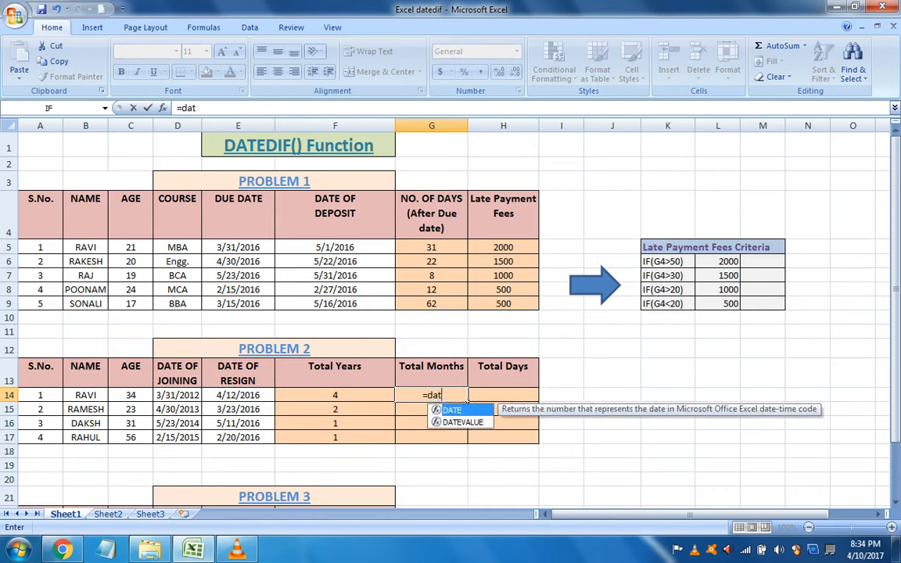
type("edif(")
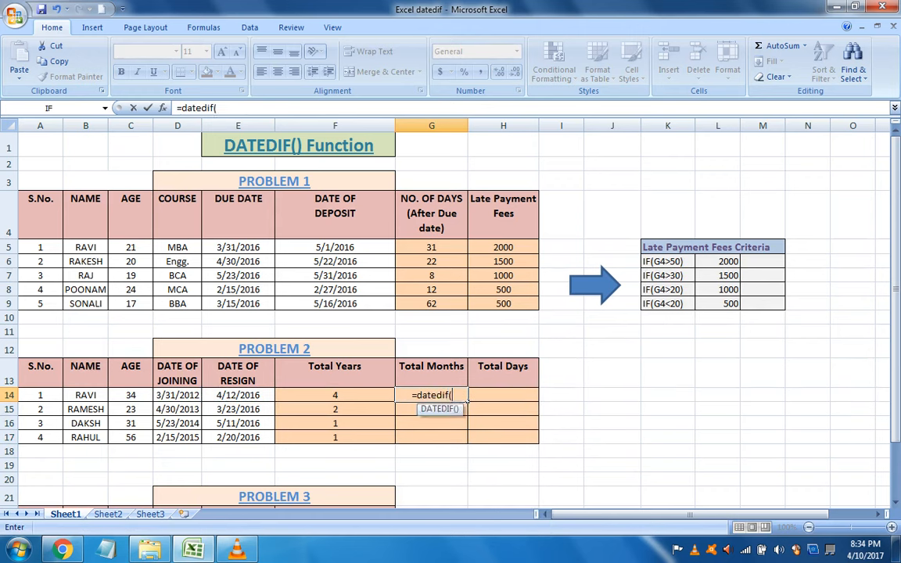
key("Left")
key("Left")
key("Left")
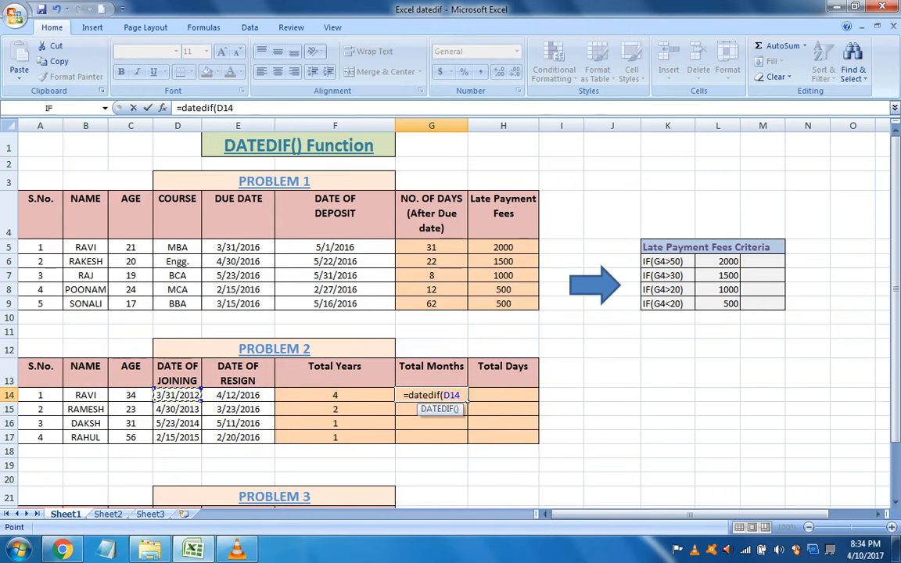
key("shift+Up")
key("shift+Up")
key("shift+Up")
key("shift+Up")
key("shift+Up")
key("shift+Up")
key("shift+Up")
key("shift+Up")
key("shift+Up")
key("shift+Up")
key("shift+Up")
key("shift+Up")
key("shift+Up")
type(",")
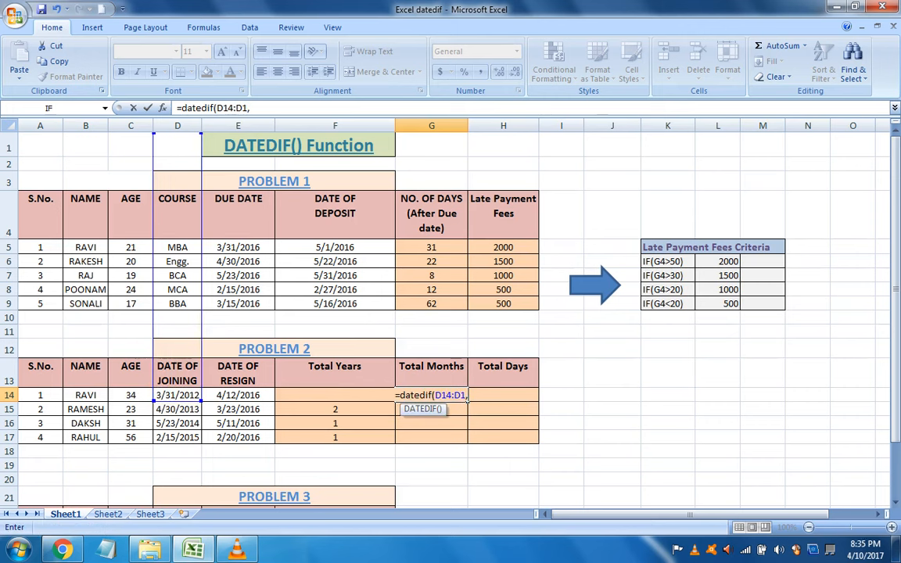
key("BackSpace")
key("BackSpace")
key("BackSpace")
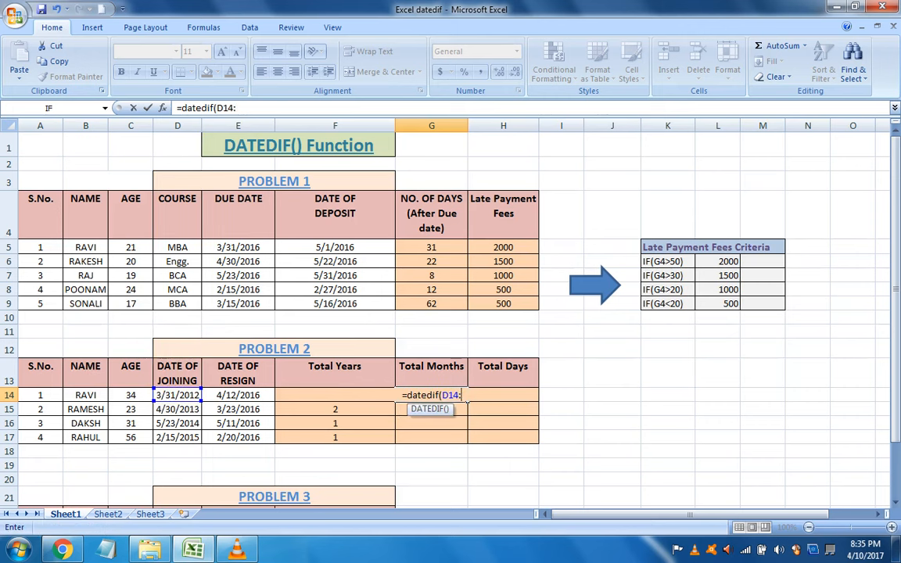
key("BackSpace")
Complete the G14 formula with E14 as the end date and "M" as the unit, and fill it down to G17.
type(",")
key("Left")
key("Left")
type(",")
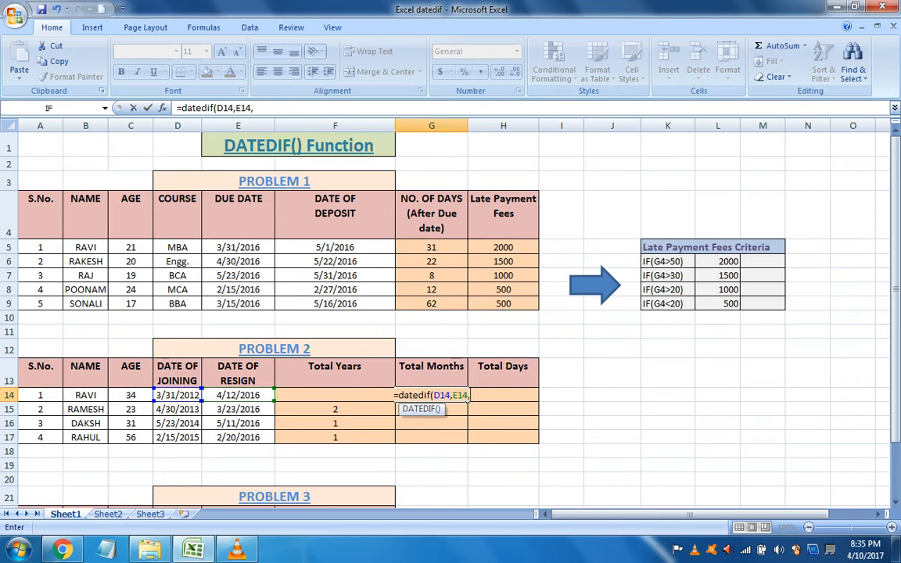
type("\"M")
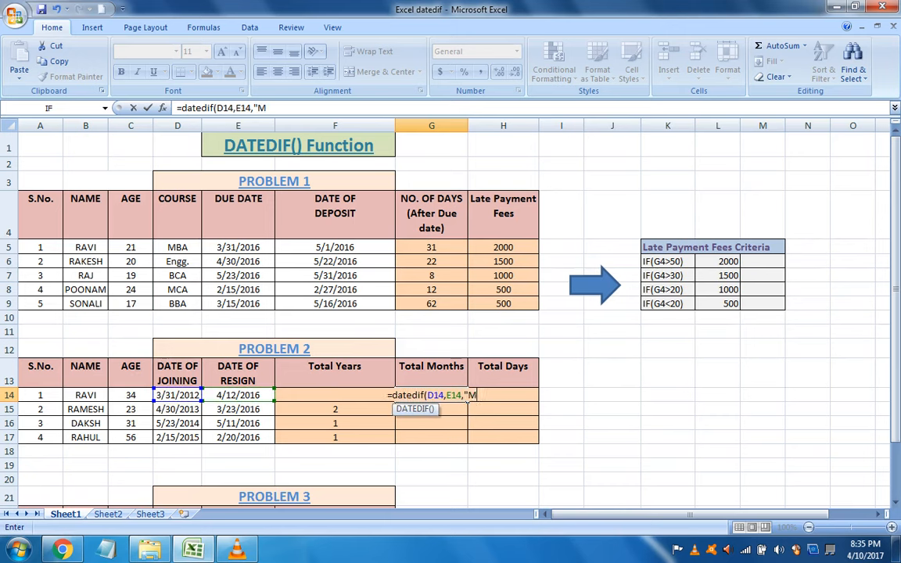
type("\")")
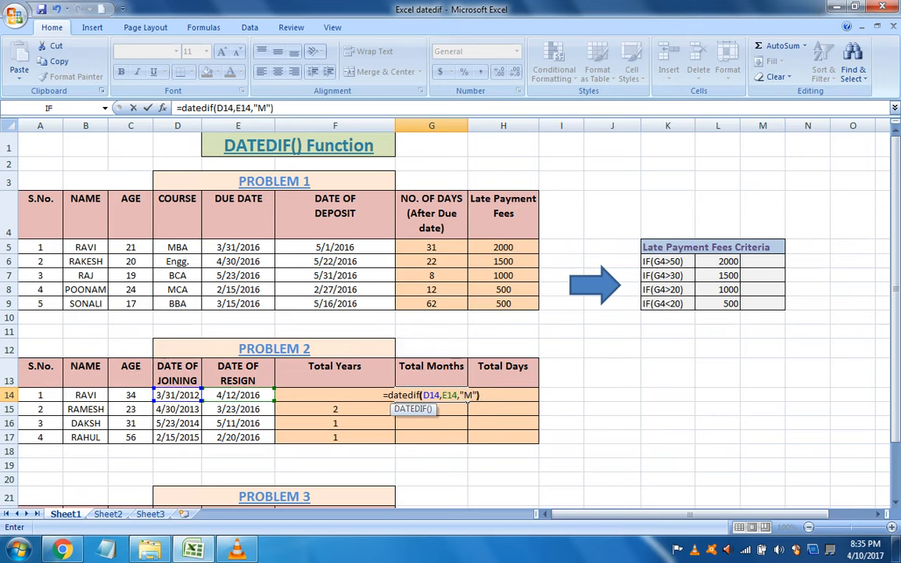
key("Return")
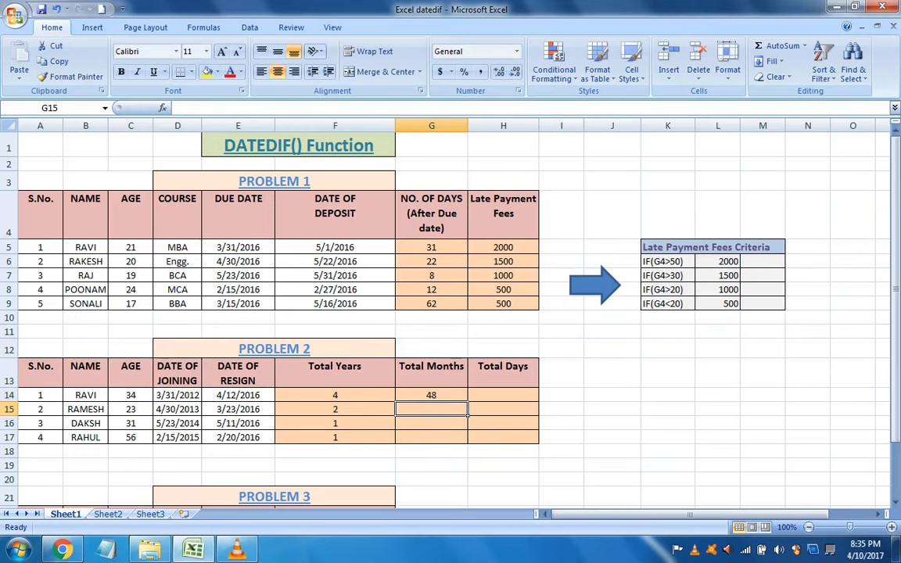
left_click(431, 395)
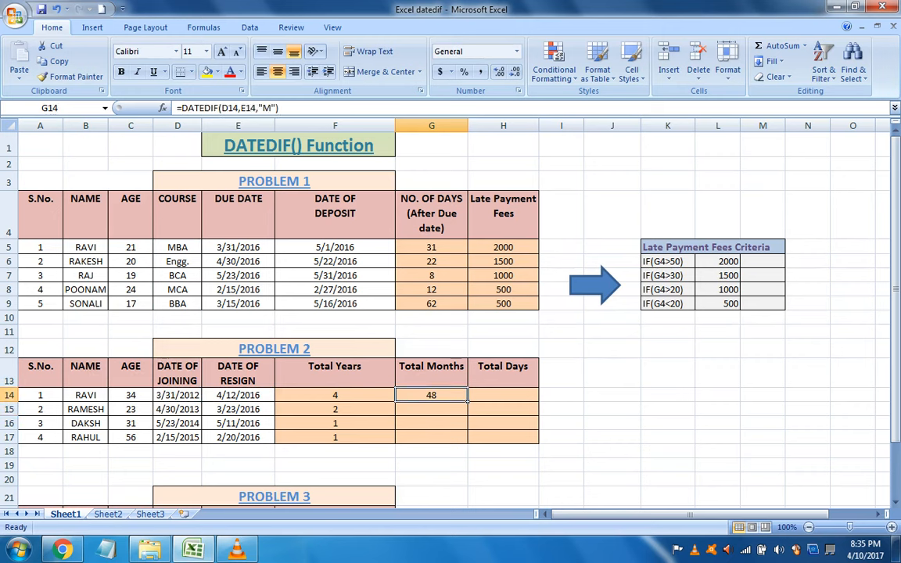
left_click_drag(468, 402, 467, 438)
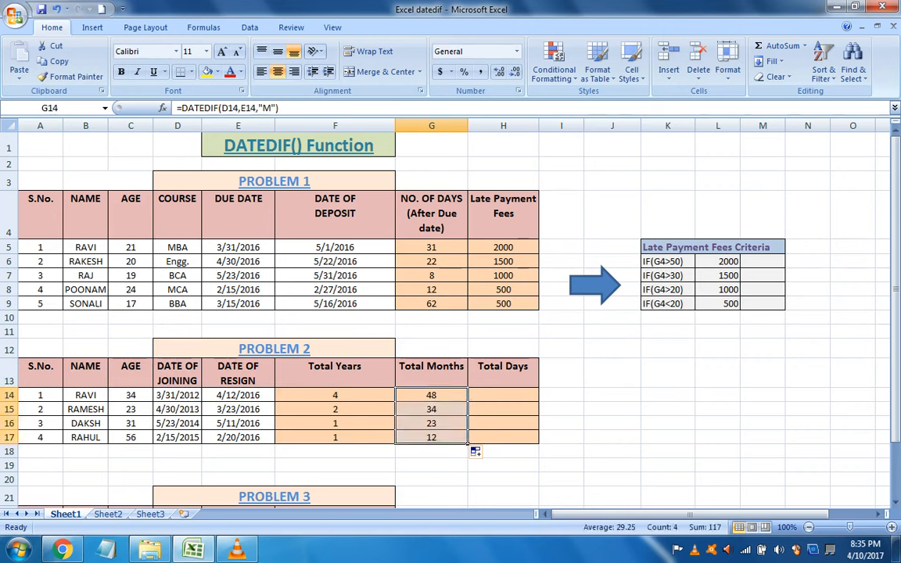
Calculate the total days in H14 with =DATEDIF(D14,E14,"D") and fill the formula down to H17.
left_click(502, 409)
left_click(502, 395)
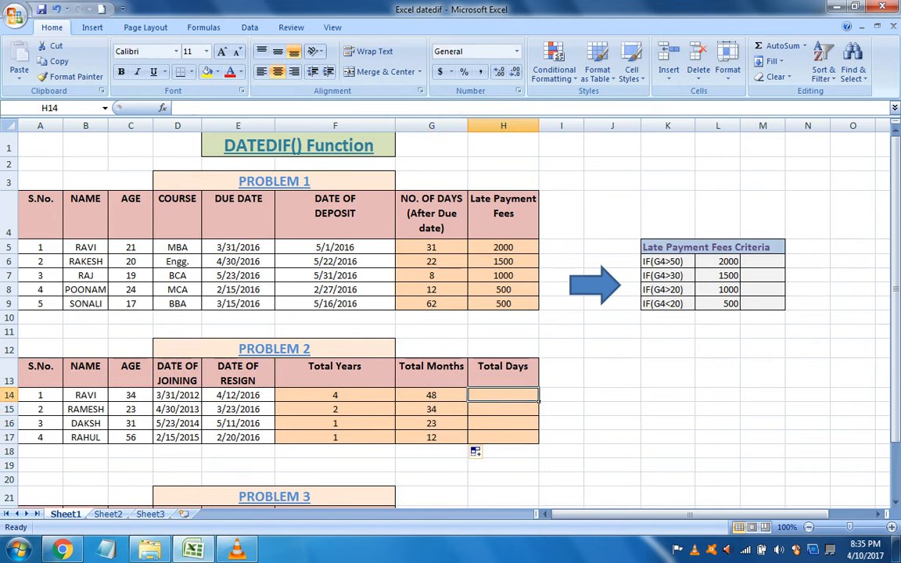
type("=date")
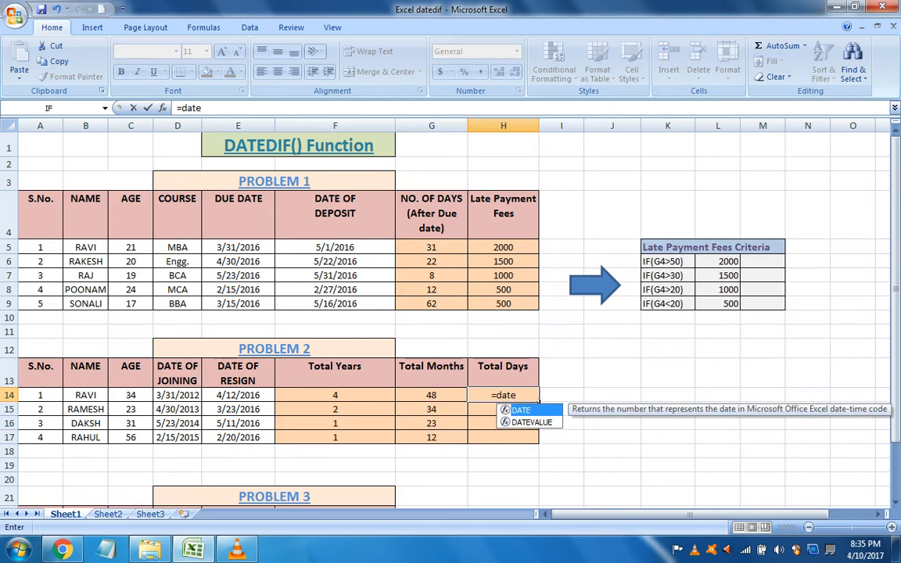
type("dif(")
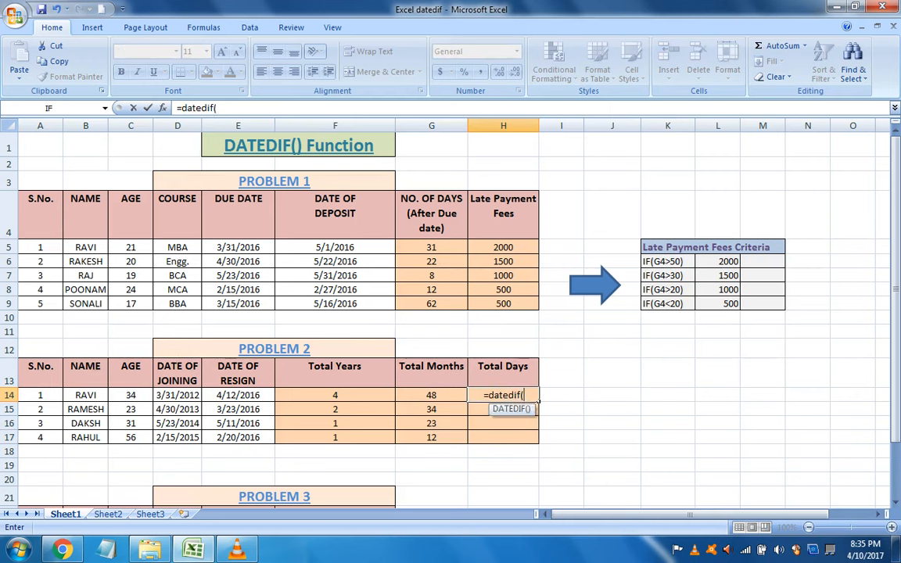
left_click(178, 395)
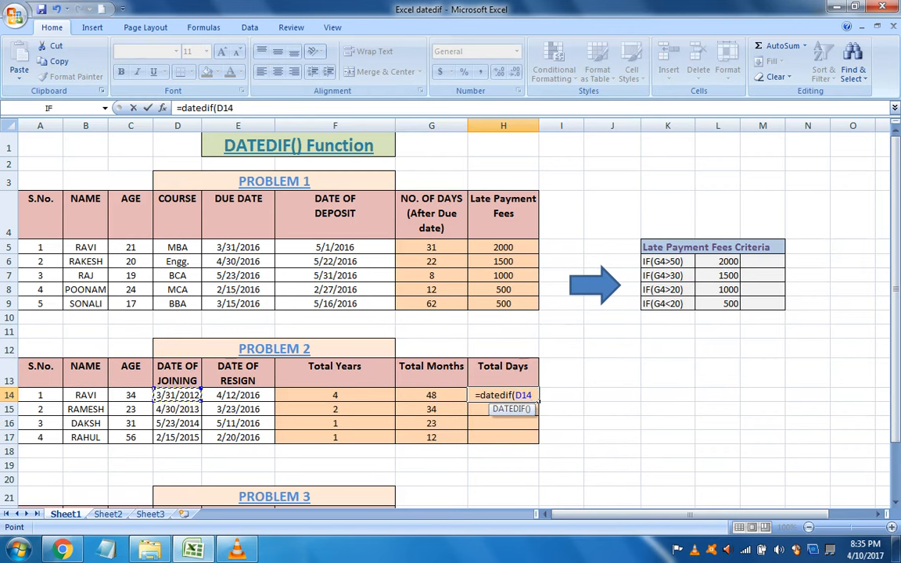
type(",")
left_click(238, 395)
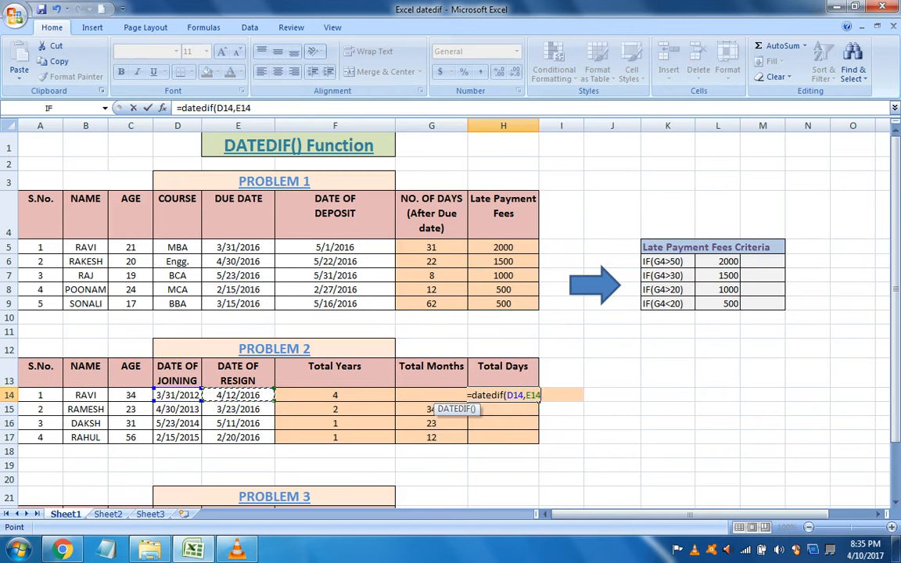
type(",\"")
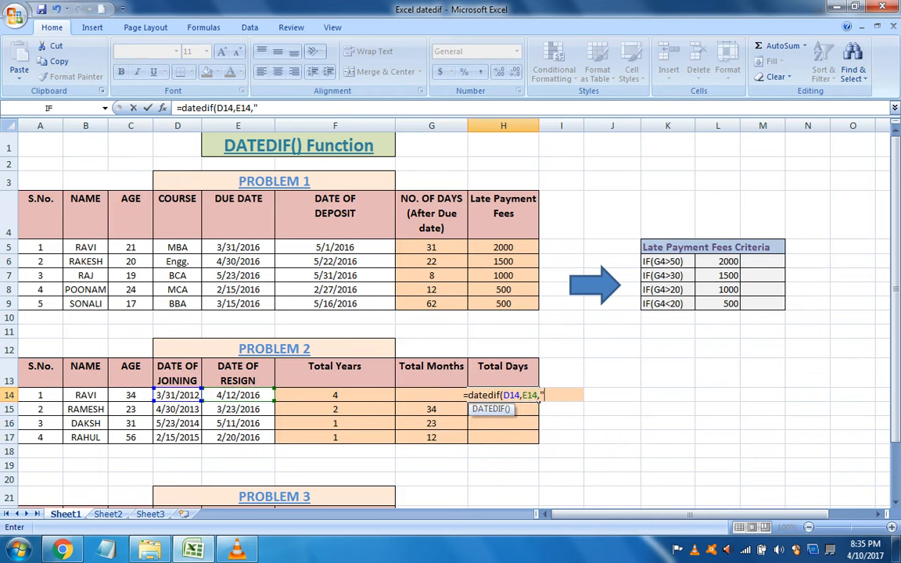
type("D\"")
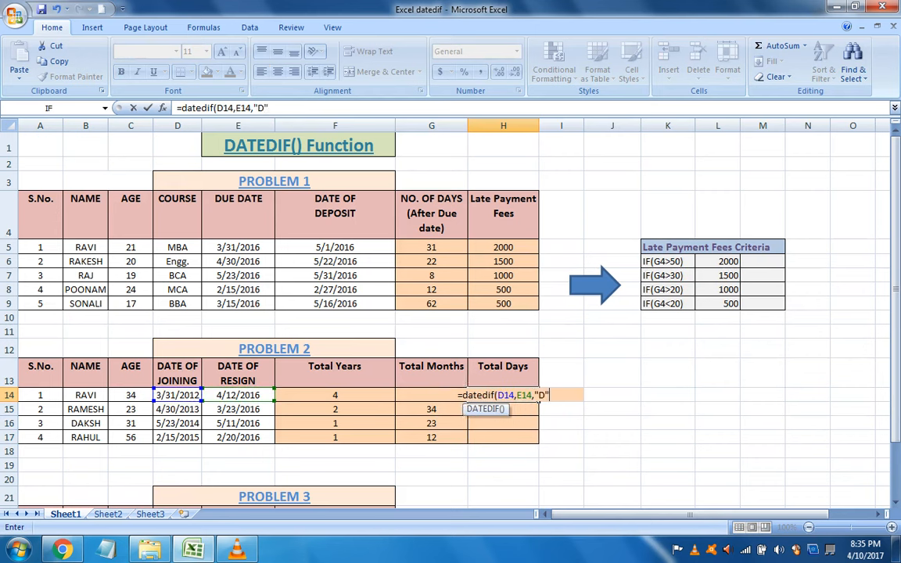
type(")")
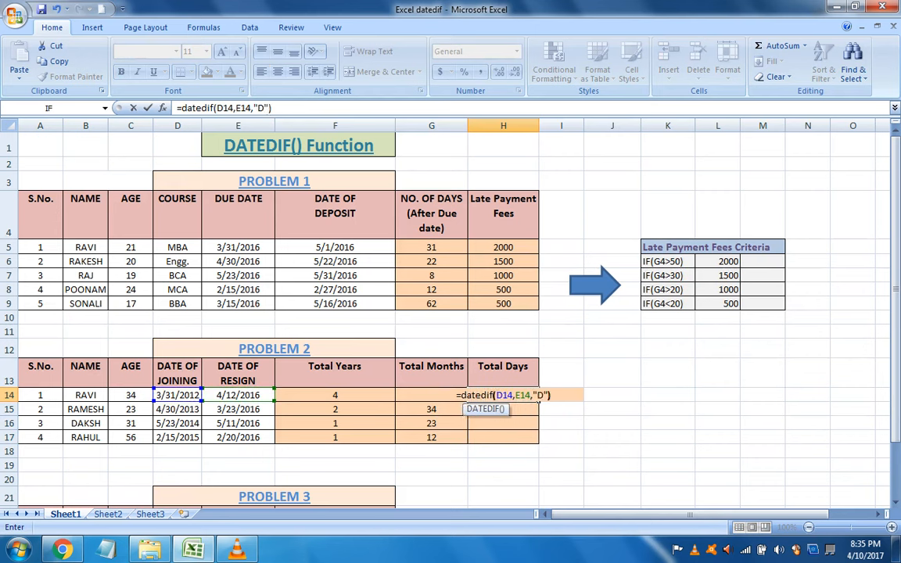
key("Return")
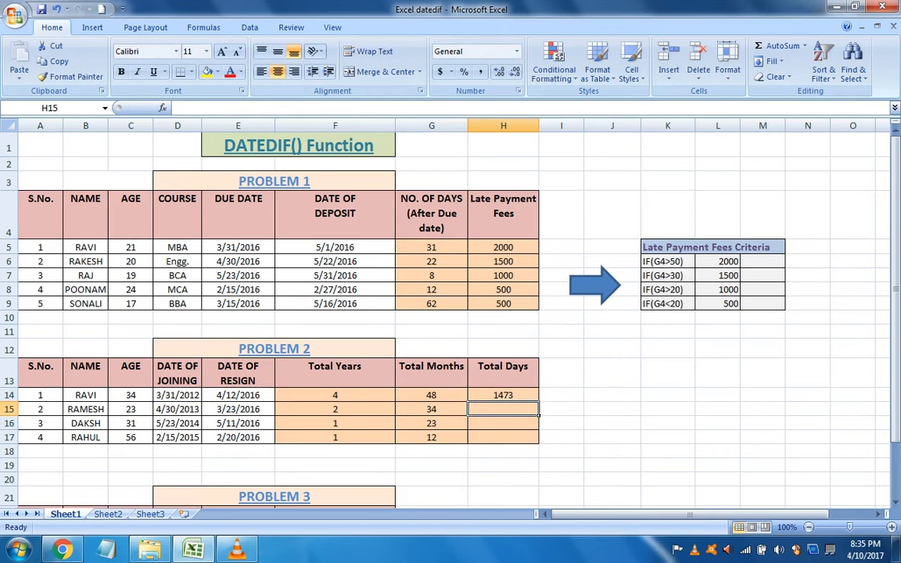
left_click(503, 395)
left_click_drag(538, 402, 539, 443)
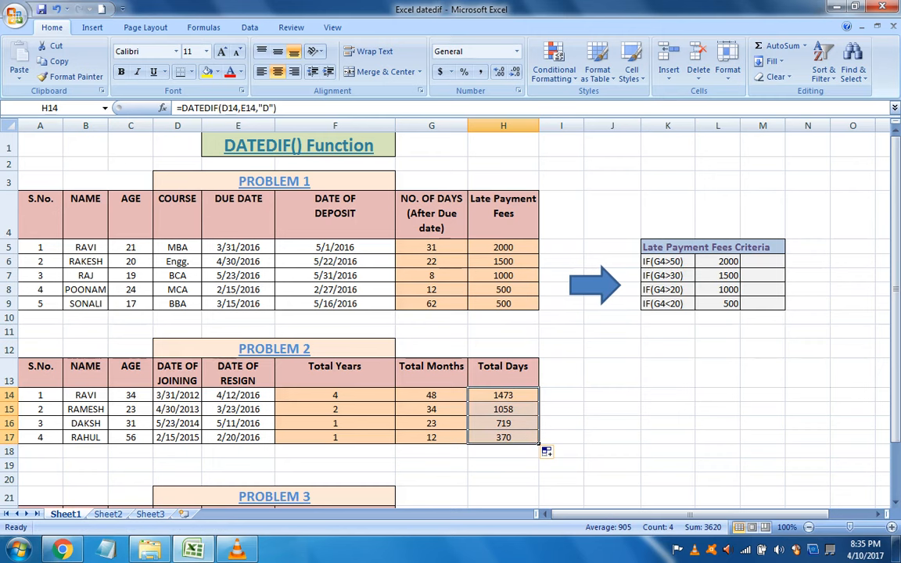
Append &" Years" to the DATEDIF formula in F14 and fill it down to F17.
left_click(335, 395)
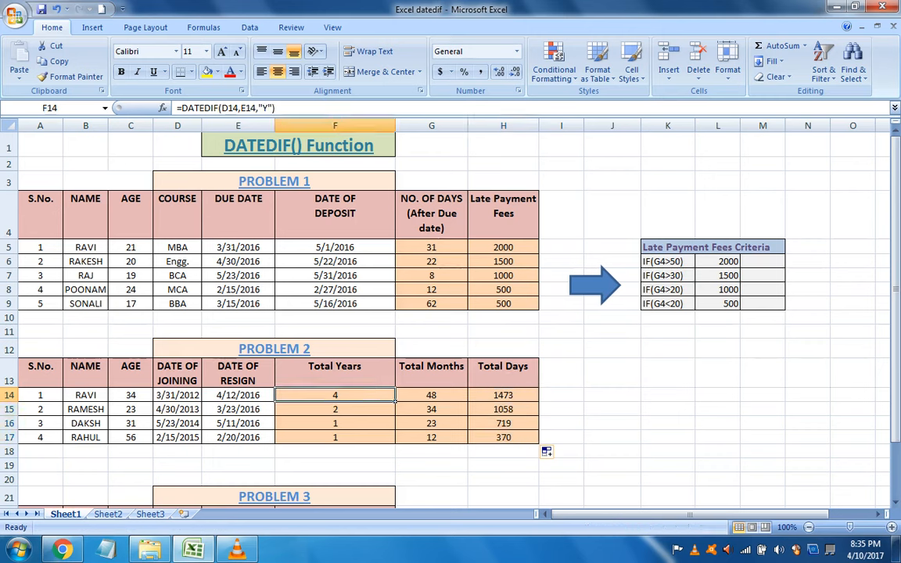
left_click(275, 109)
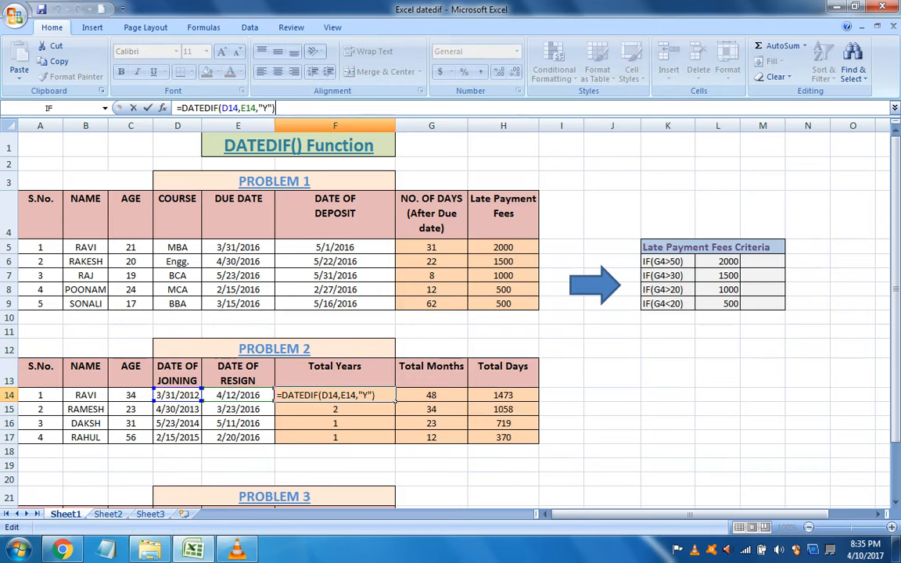
type("&\"")
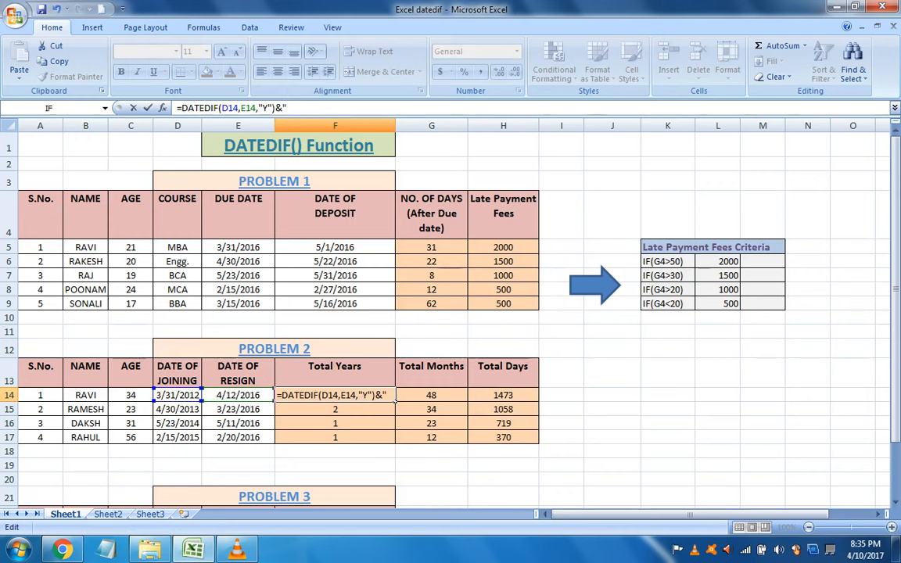
type(" Ye")
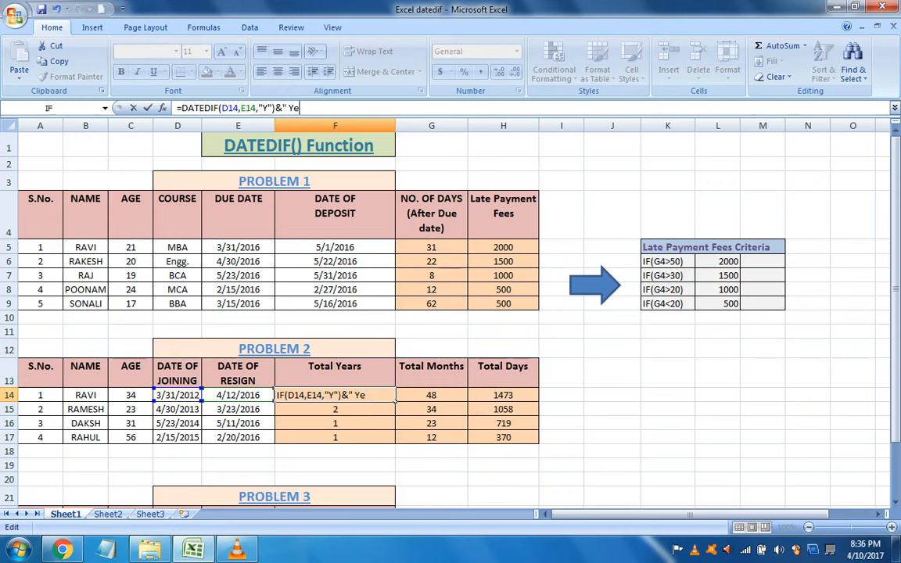
type("ars\"")
key("Return")
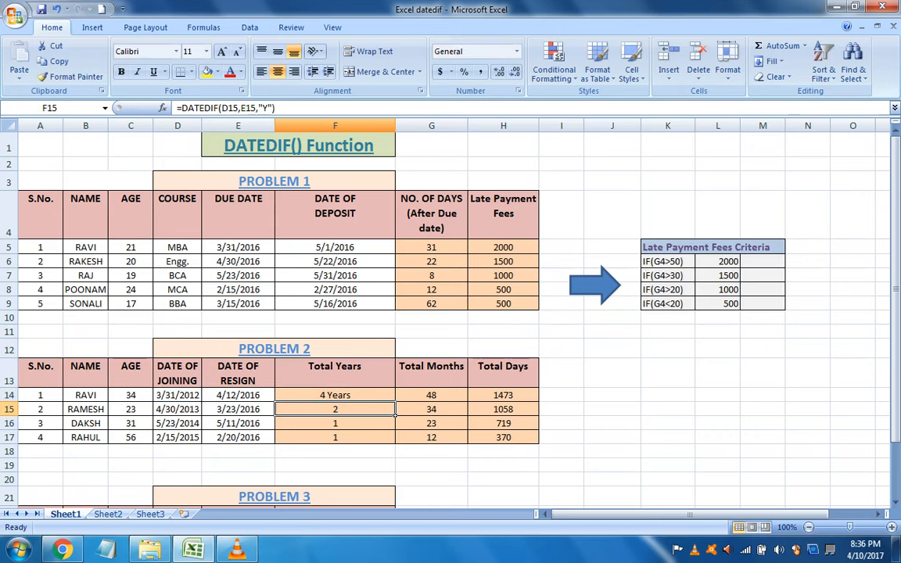
key("Up")
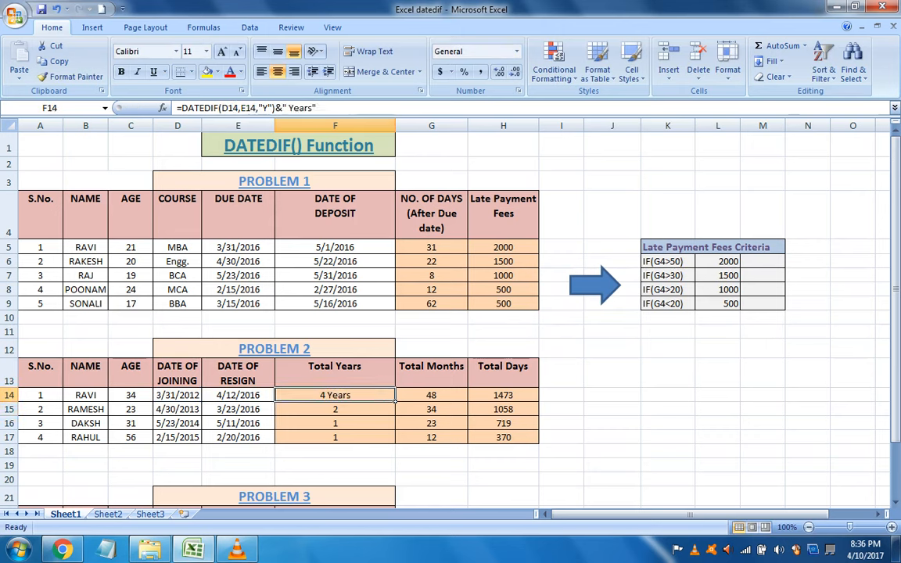
left_click_drag(395, 401, 397, 443)
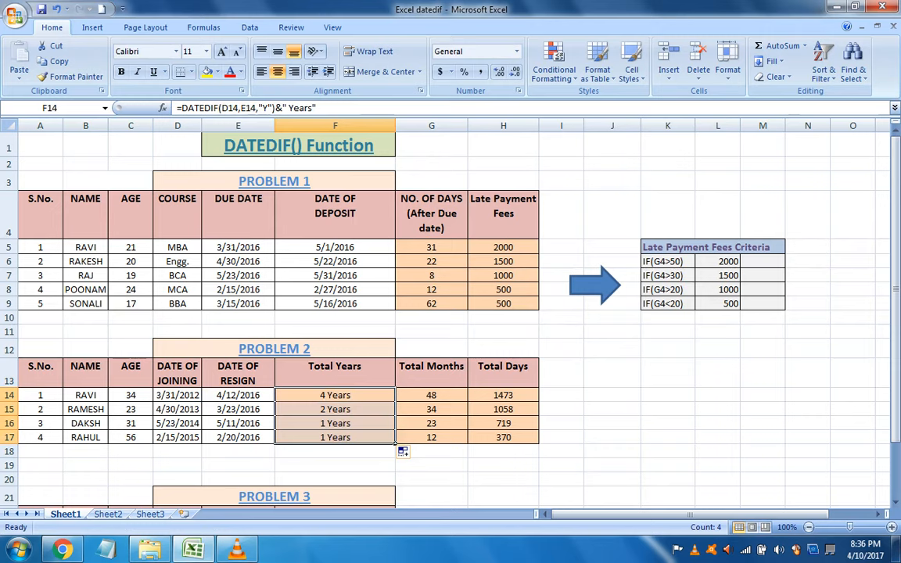
In Problem 3, begin the total working time formula in F23 with =datedif(D23,E23,"Y"), leaving the cell in edit mode.
scroll(450, 312, "down", 2)
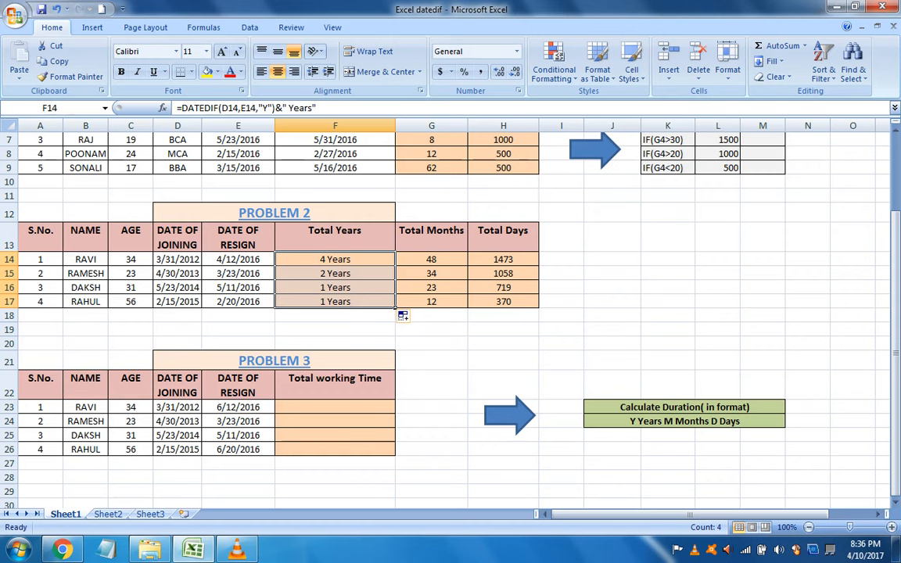
left_click(334, 407)
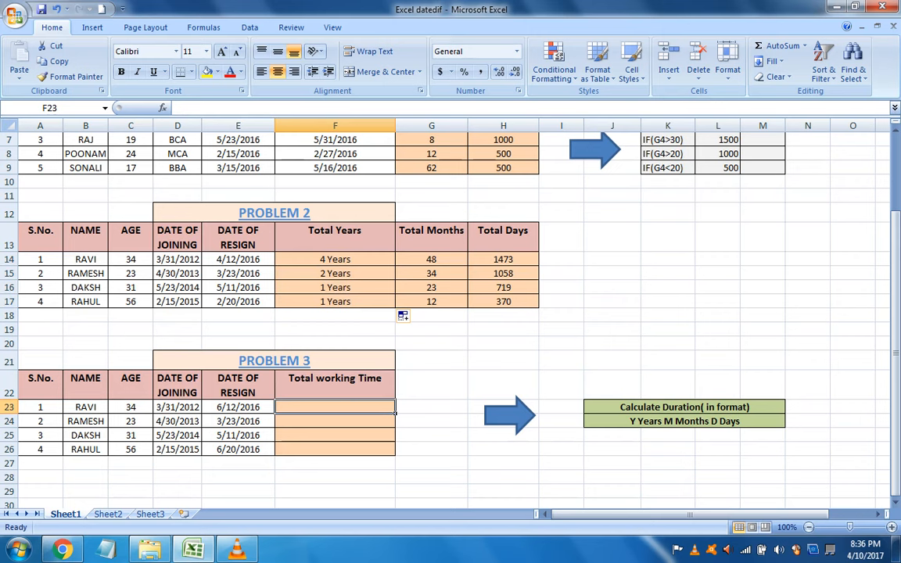
type("=")
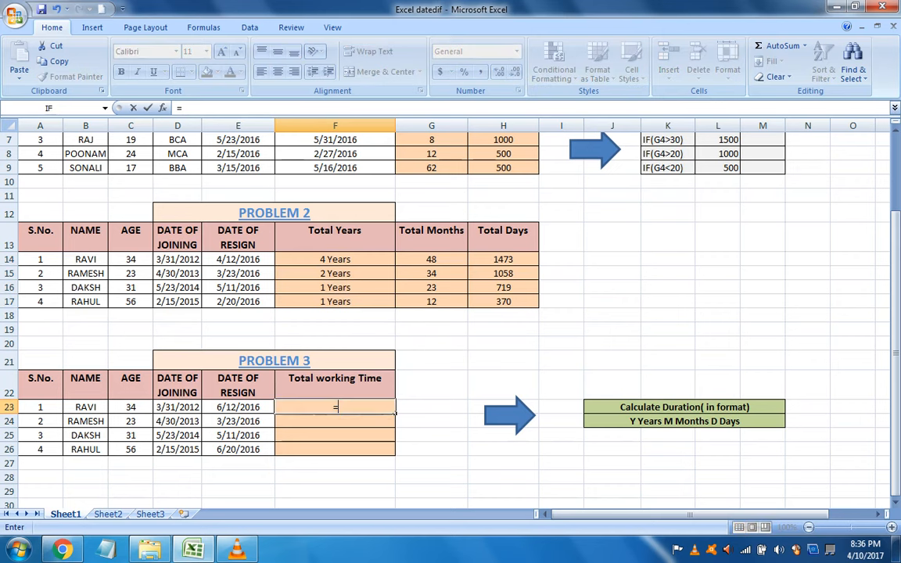
type("datedif")
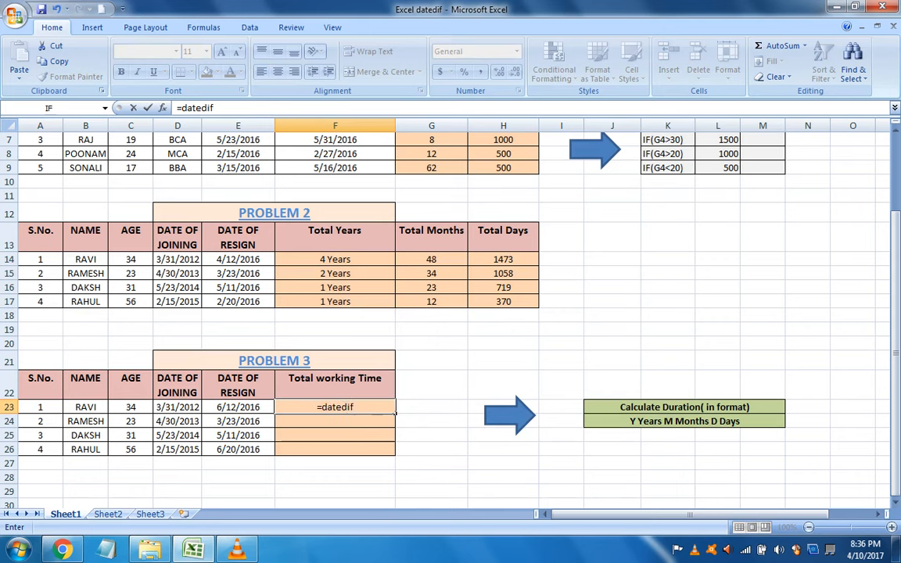
type("(")
left_click(177, 406)
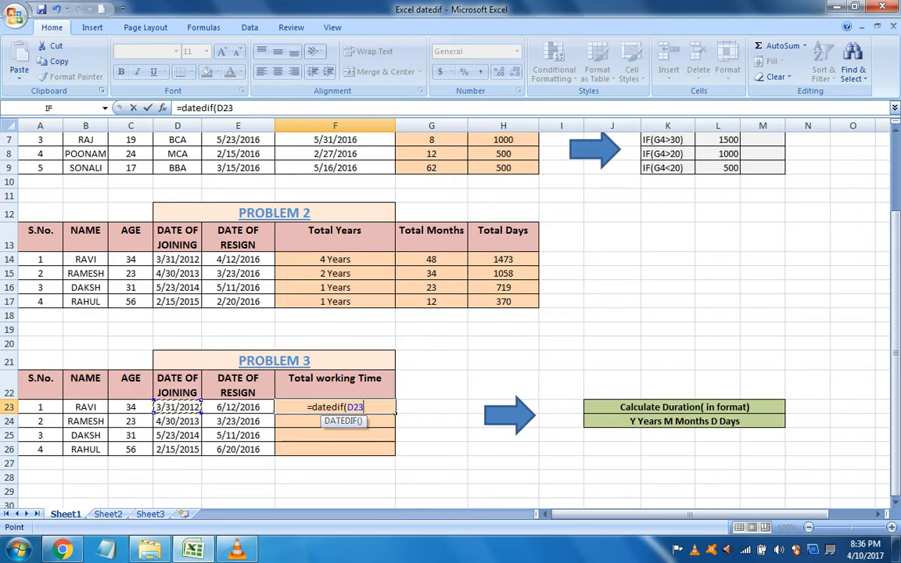
type(",")
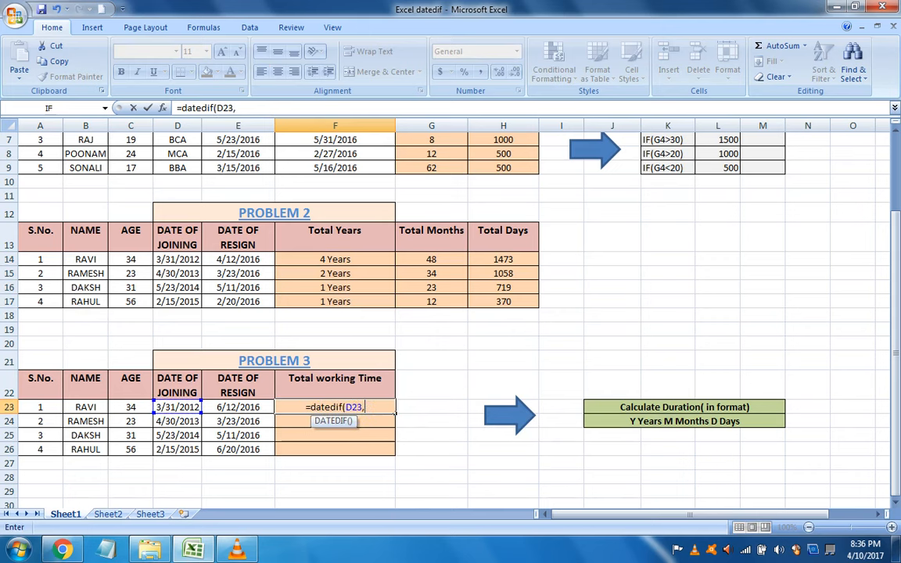
left_click(238, 406)
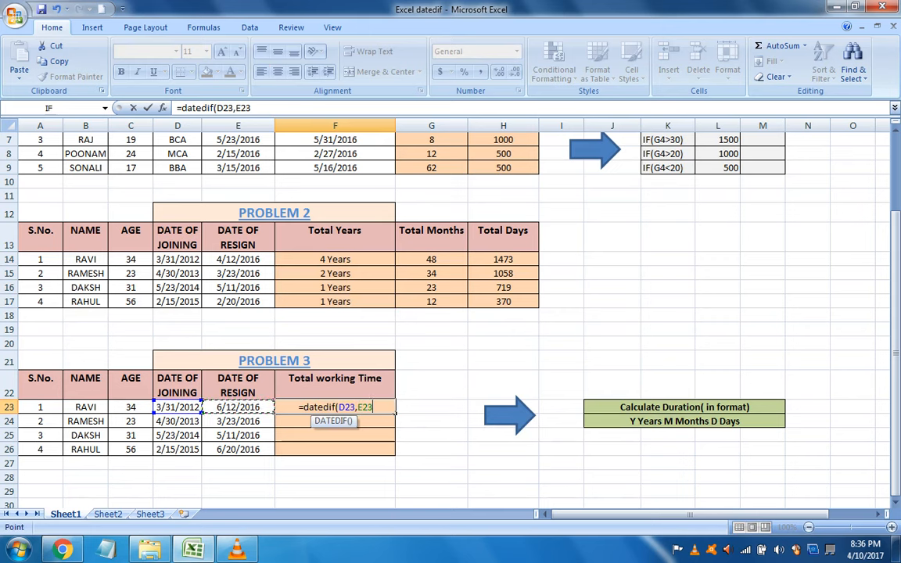
type(",\"Y")
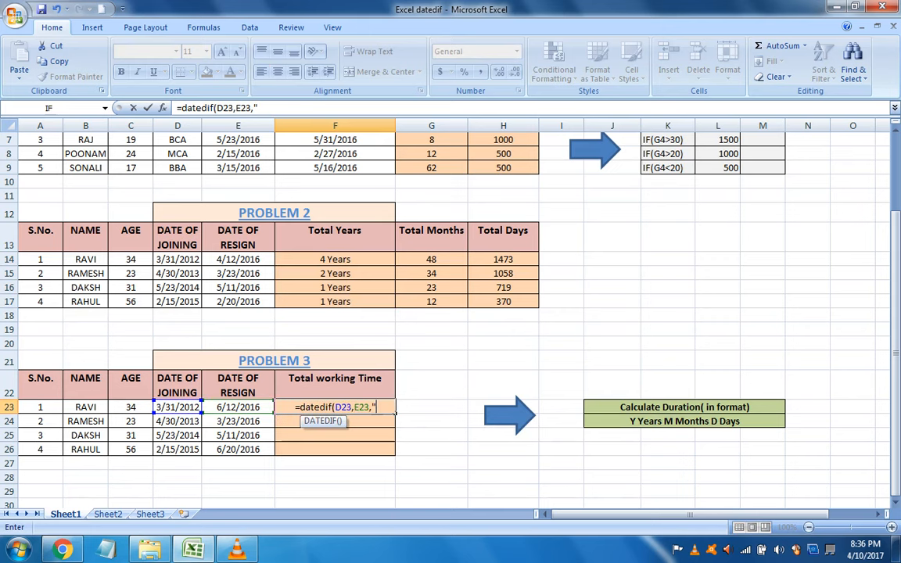
type("\"")
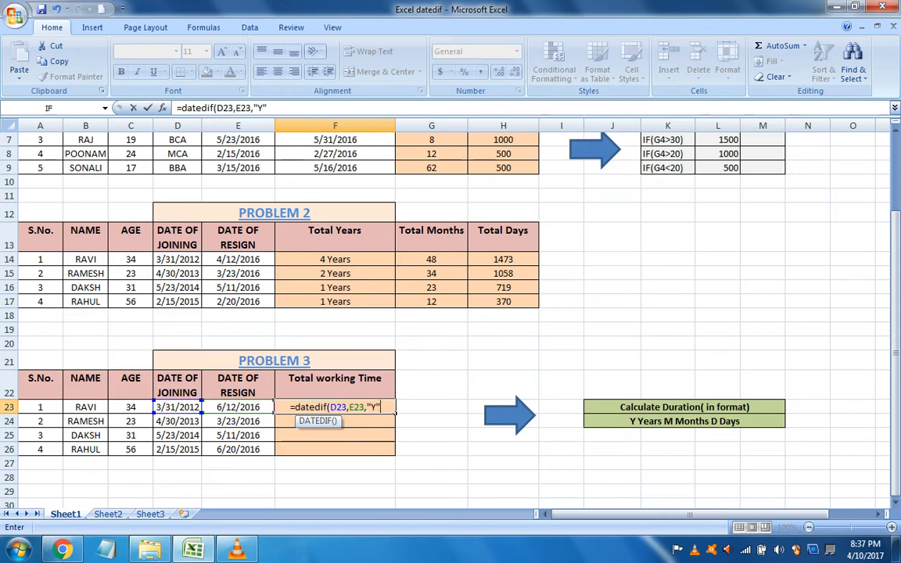
type(")")
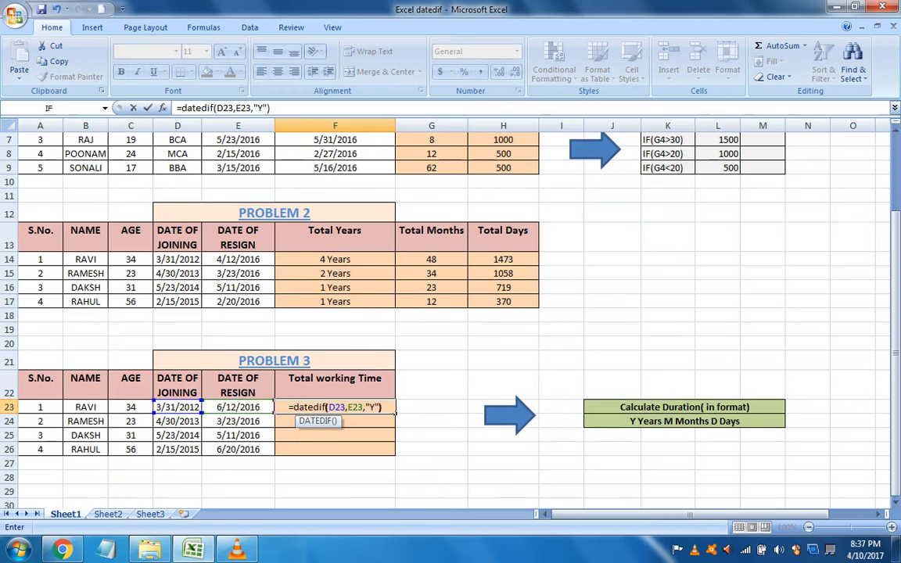
Join the text " Years " to the years calculation in F23, with a space on each side of the word.
type(" &")
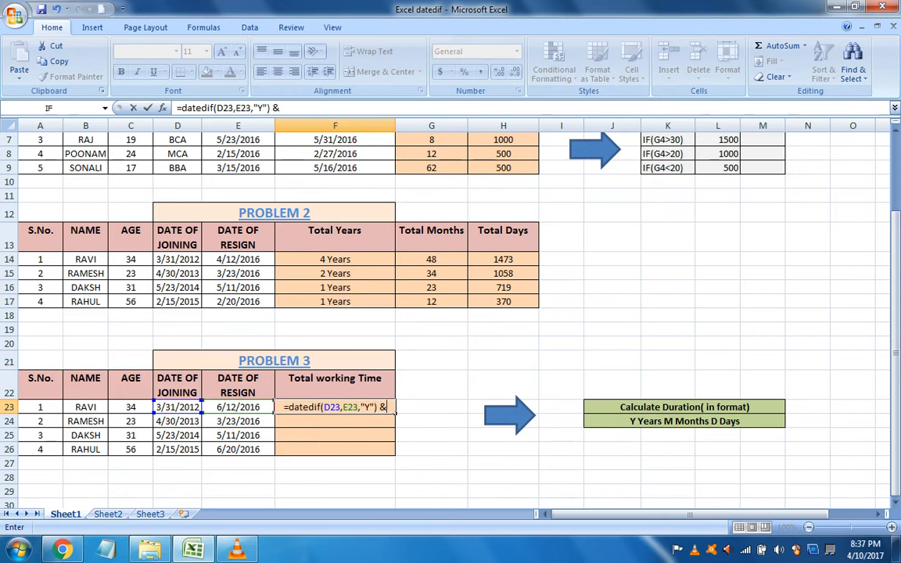
type("\"Y")
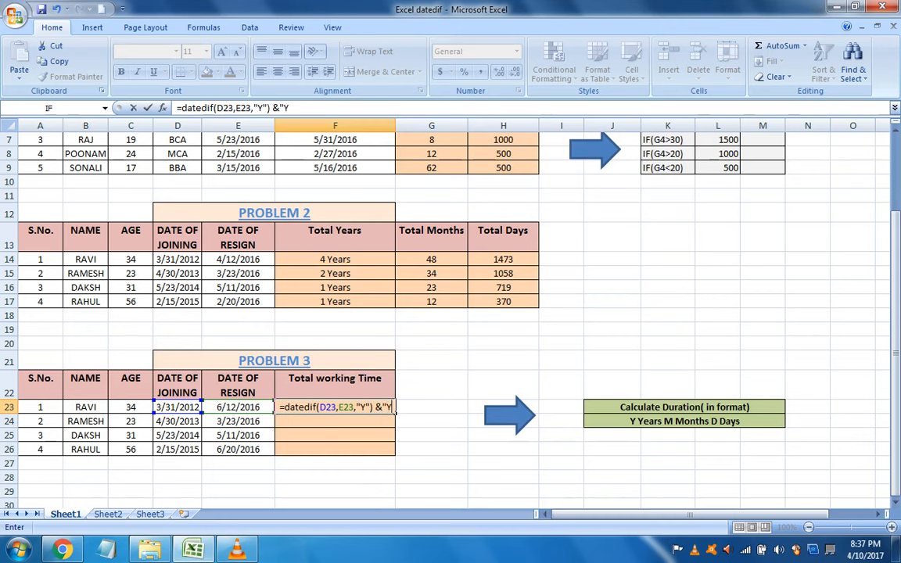
type("ears")
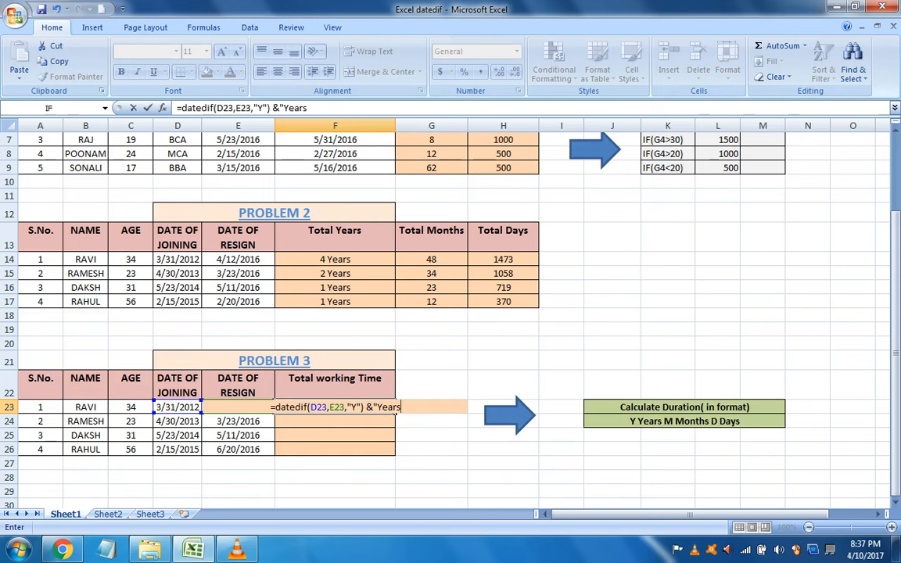
left_click(375, 407)
type("Years")
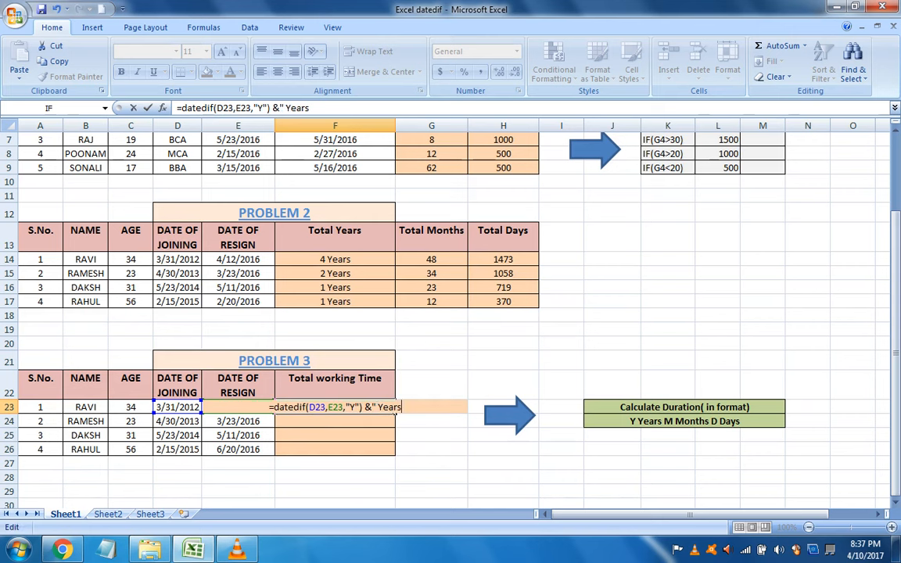
type(" \"")
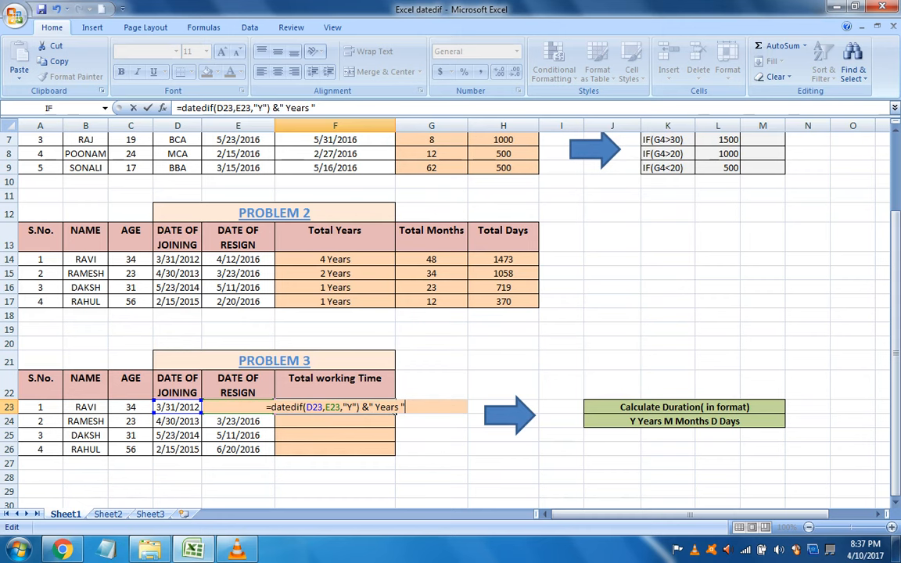
Extend the F23 formula with &datedif(D23,E23,"YM") & to add the months beyond full years.
type("&")
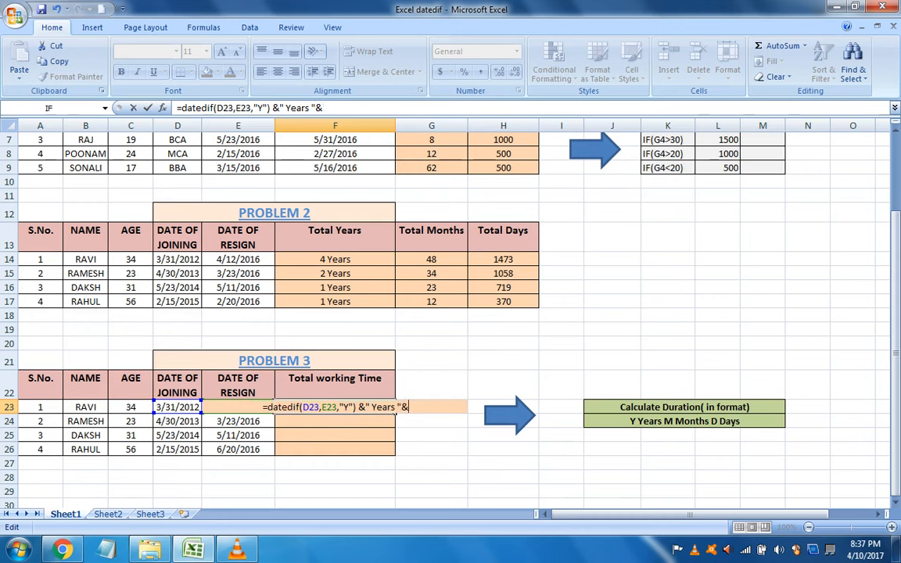
type("datedif")
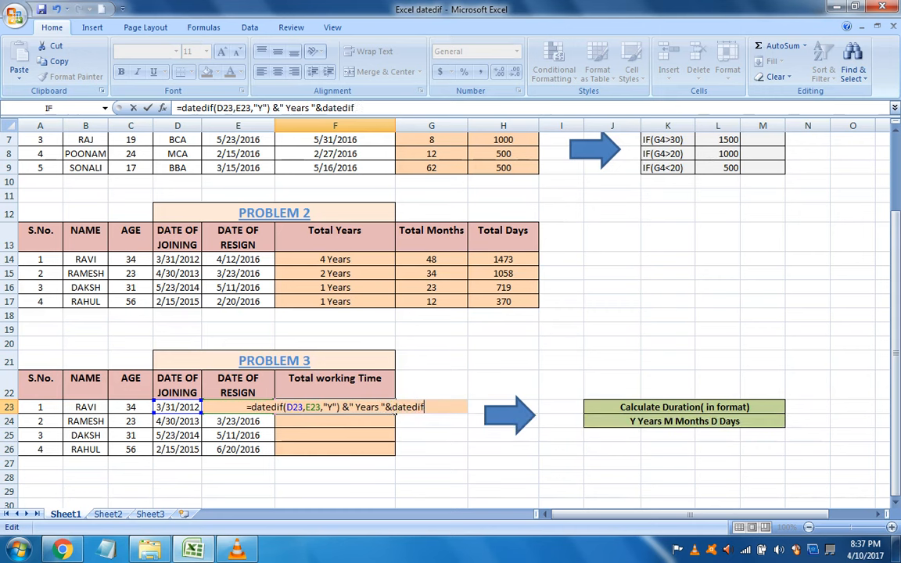
type("(")
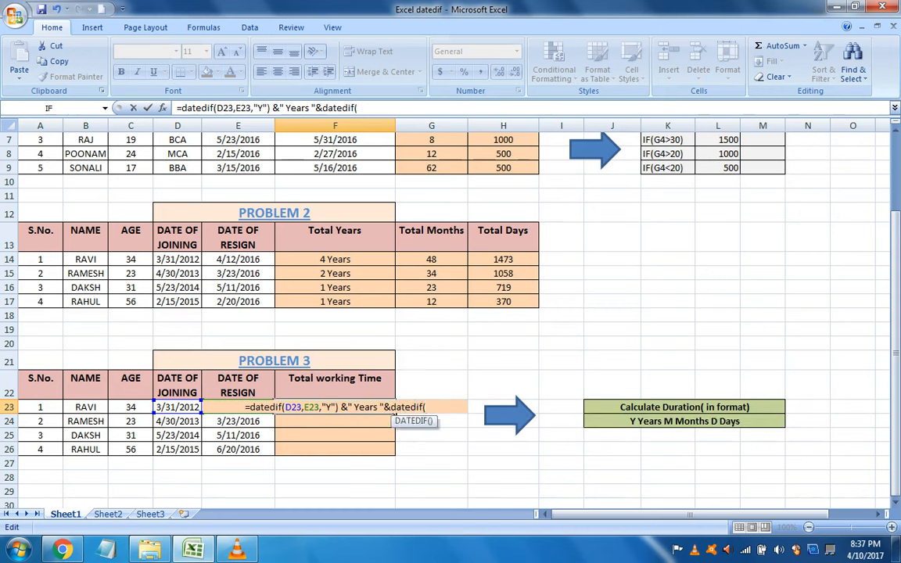
type("D23,")
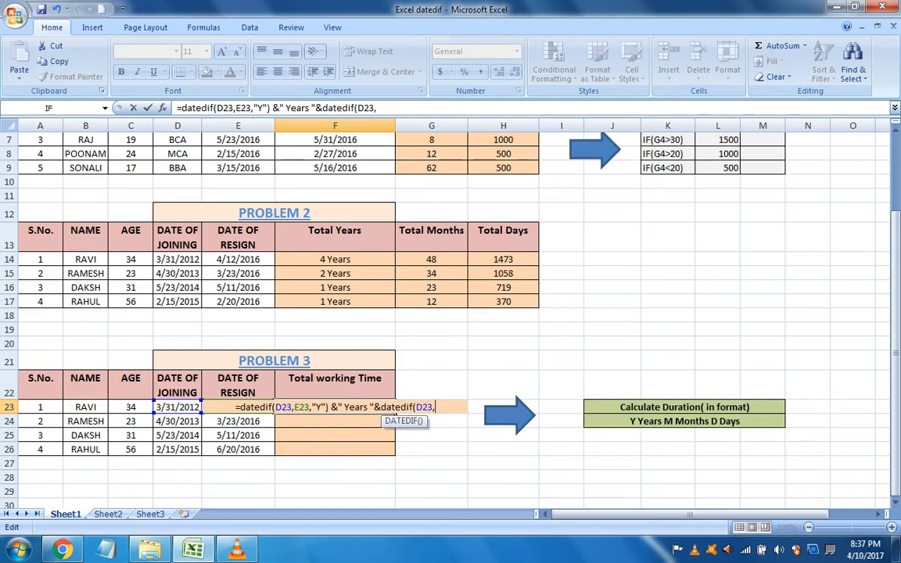
type("E2")
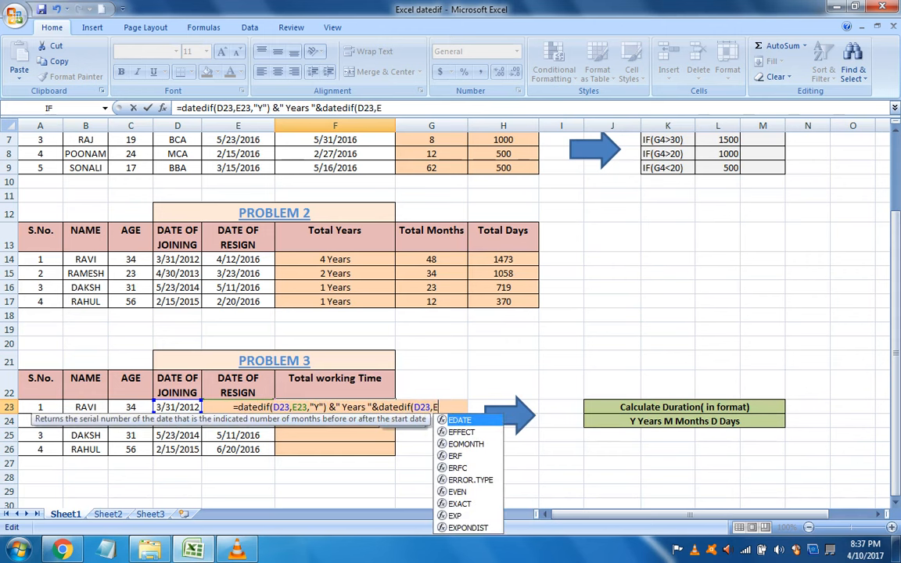
type("3")
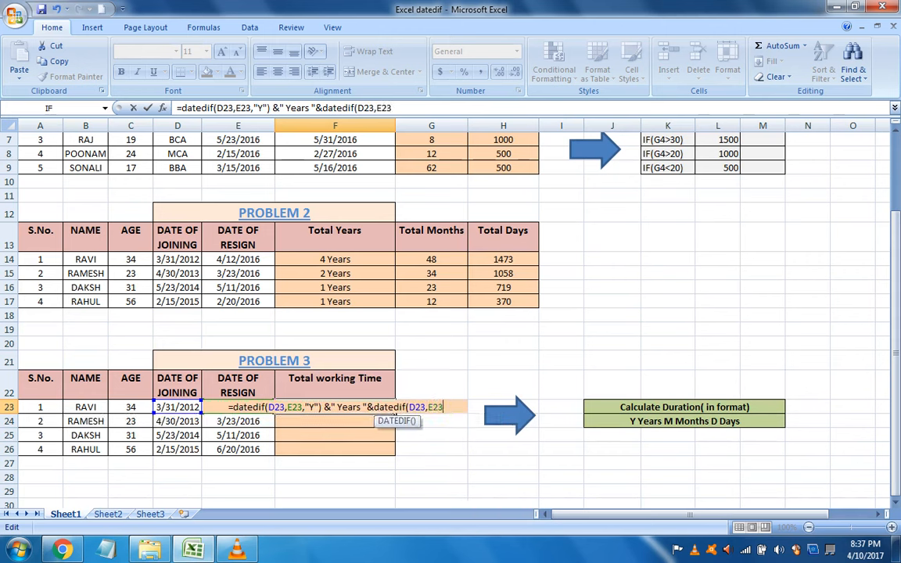
type(",")
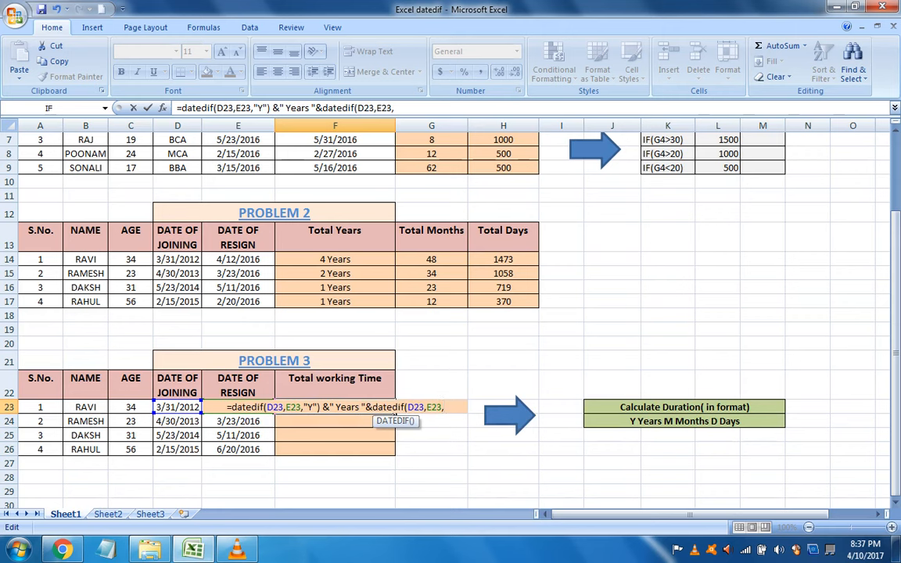
type("\"")
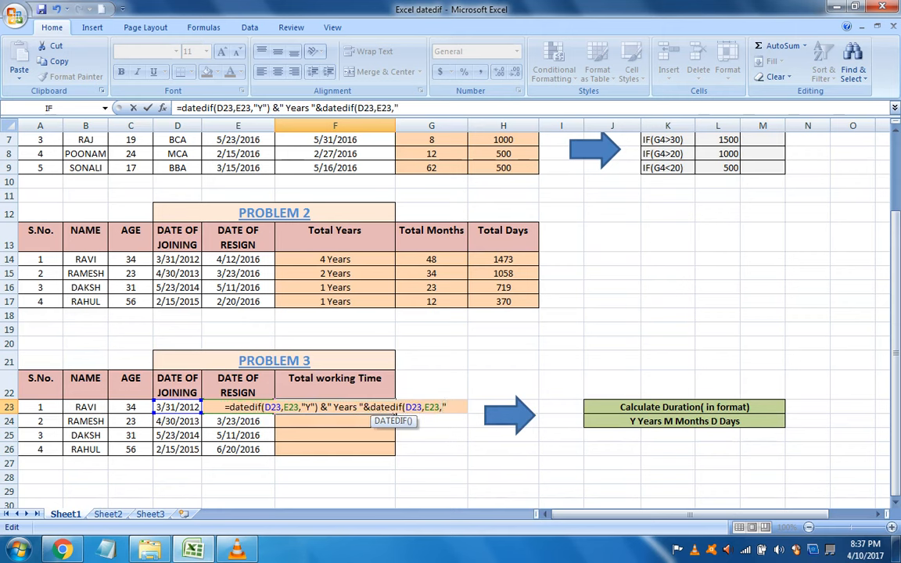
type("YM\"")
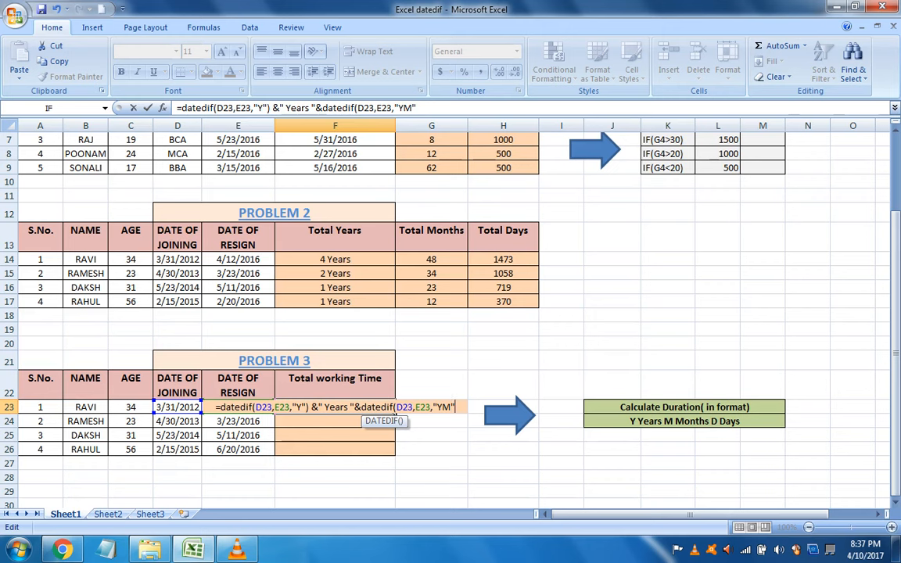
type(") &")
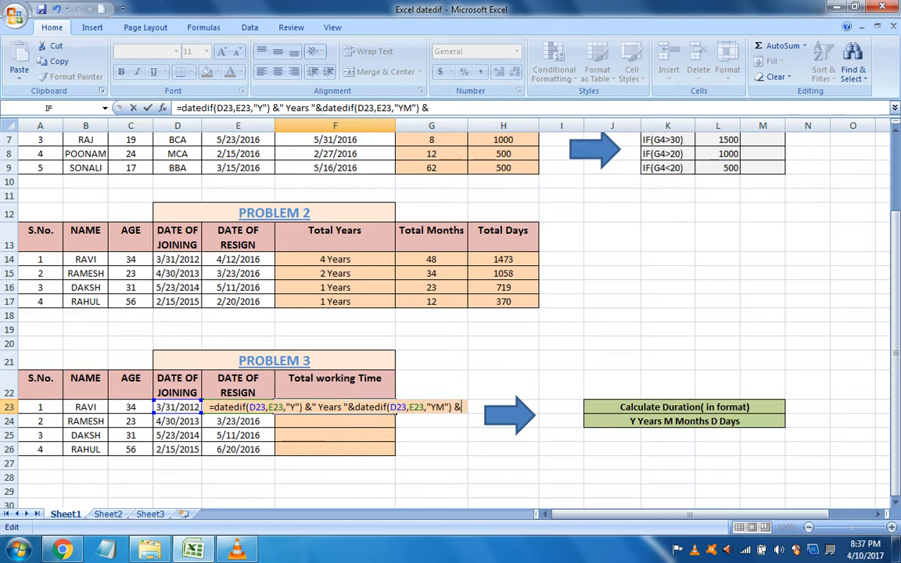
Add the text " Months" after the months calculation in the F23 formula.
type("\"")
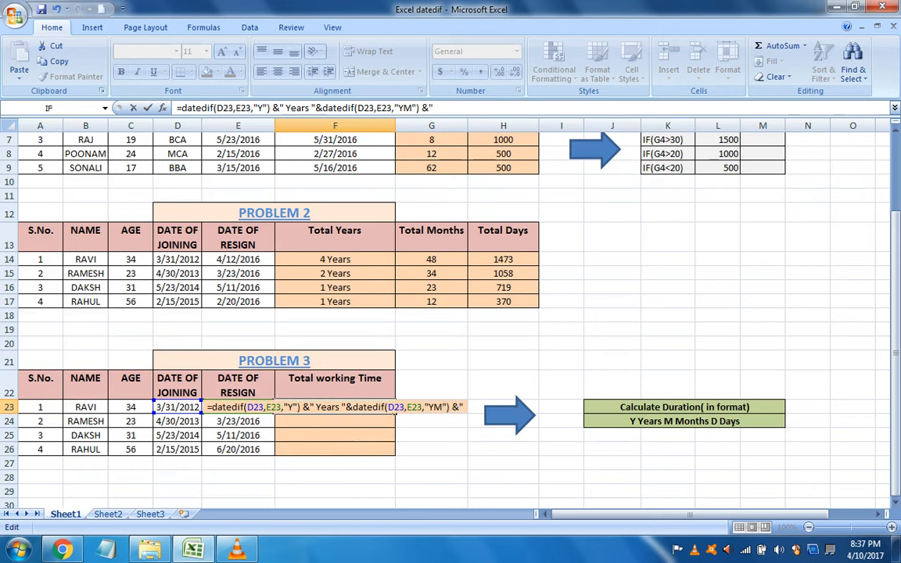
type(" M")
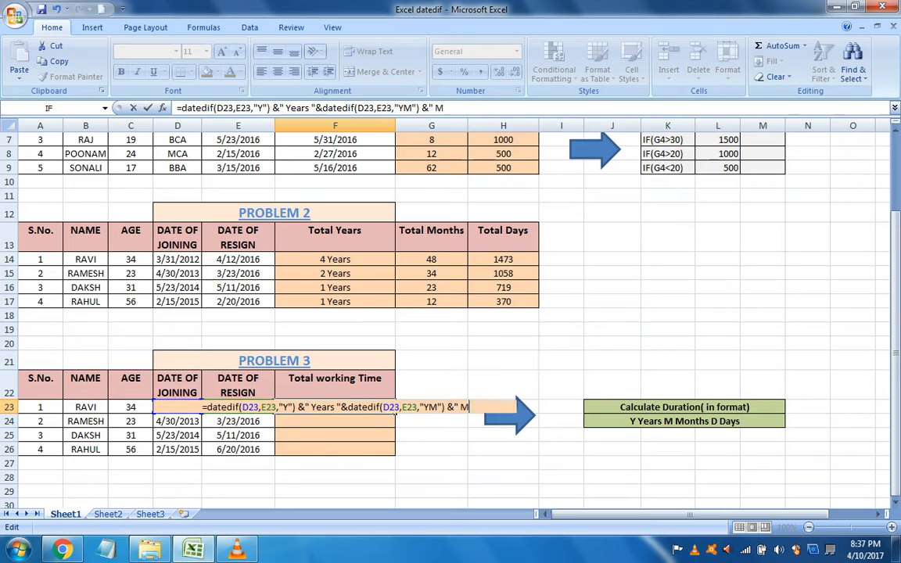
type("onths\"")
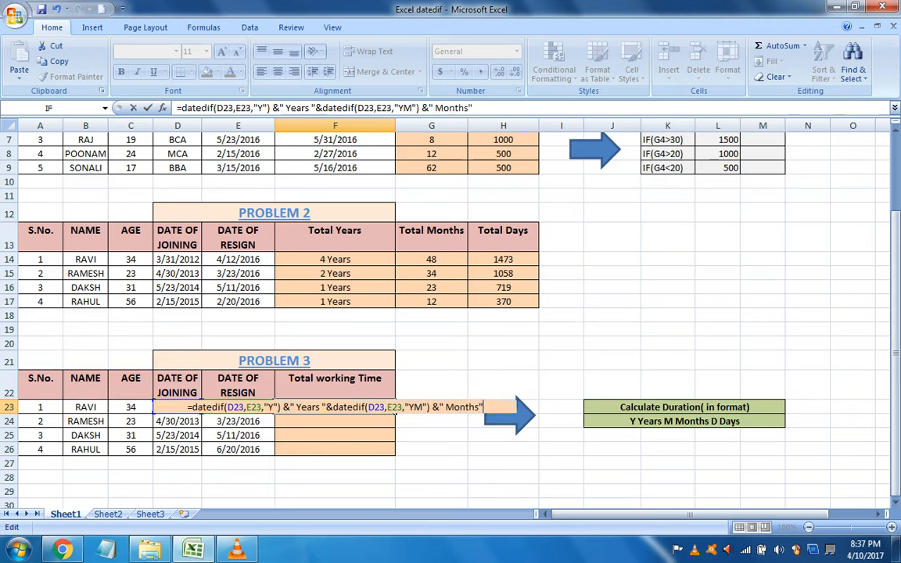
Add a trailing space to the " Months " text in the F23 formula and append &datedif(D23,E23,"MD") for the remaining days.
key("BackSpace")
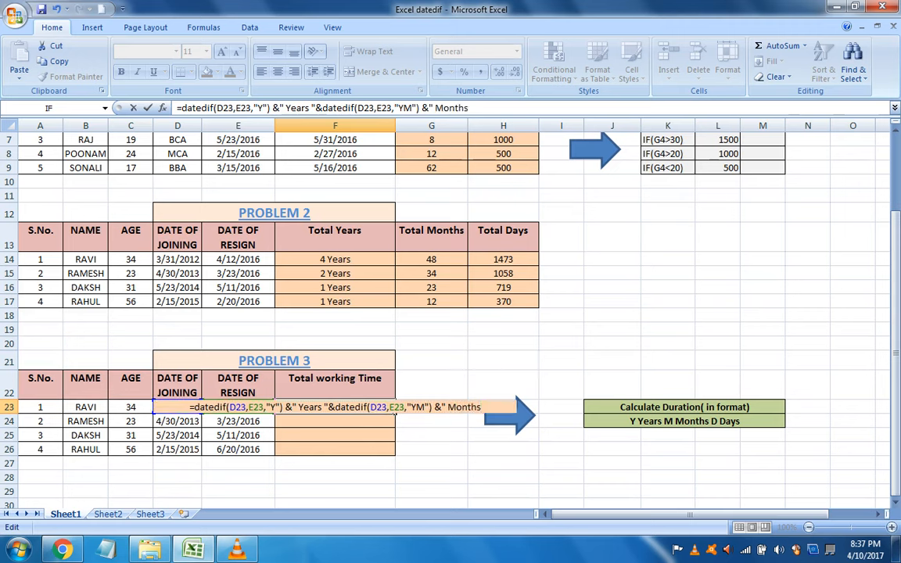
type("\"&datedif")
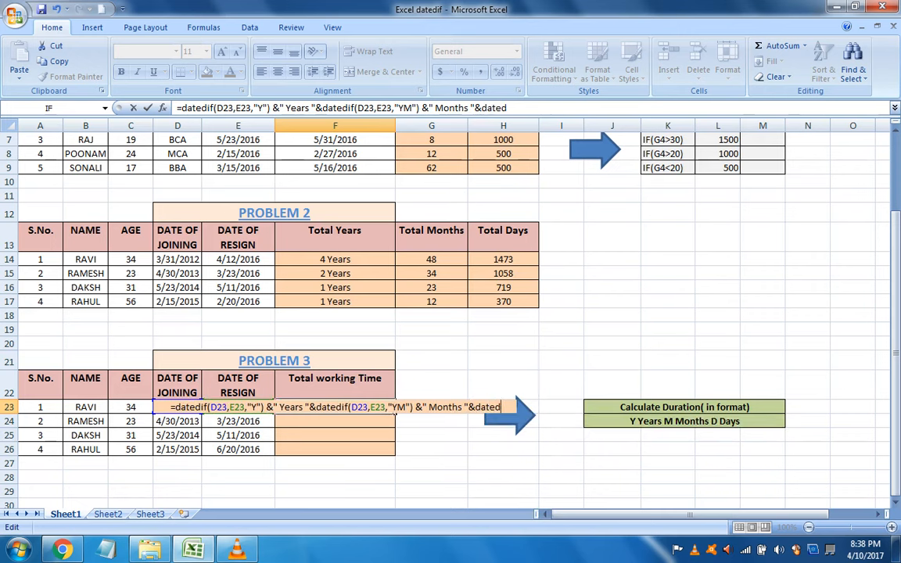
type("(")
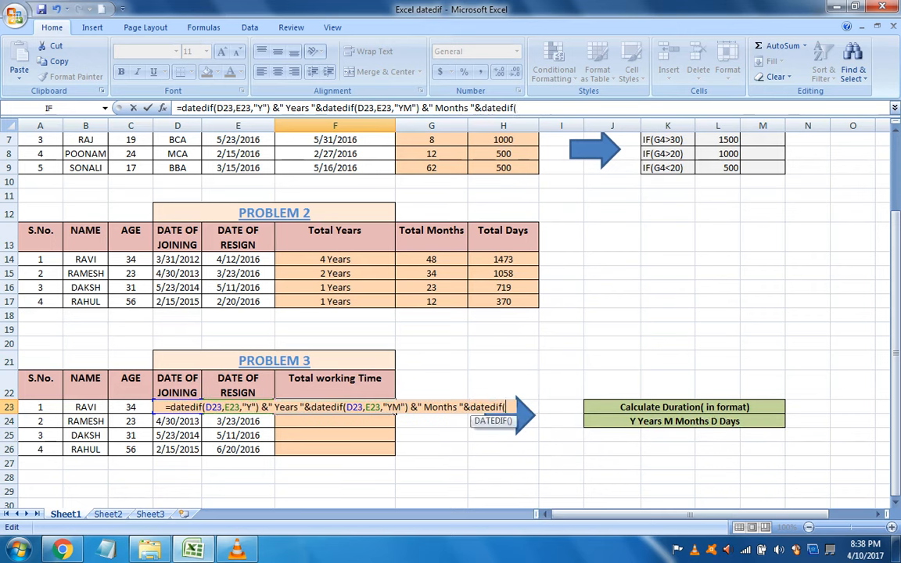
type("D23,")
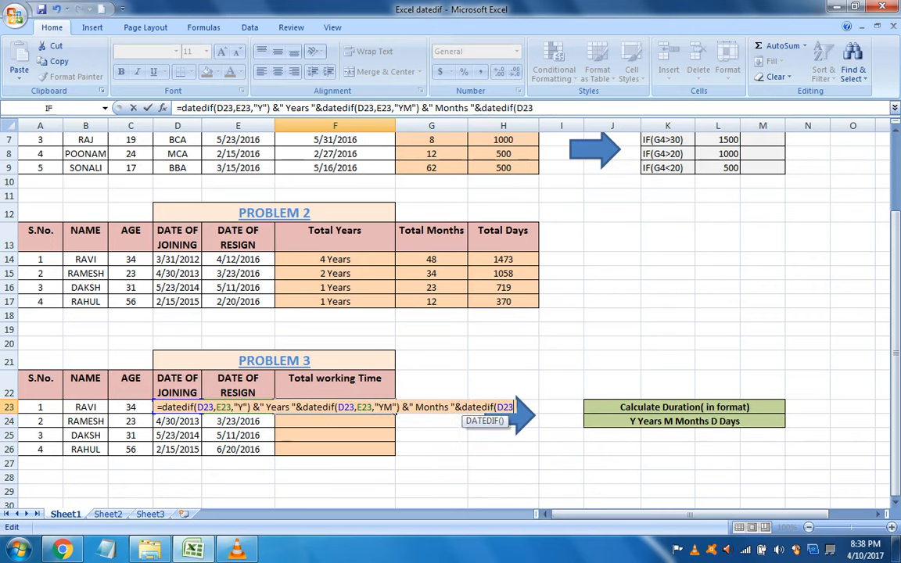
type("E23")
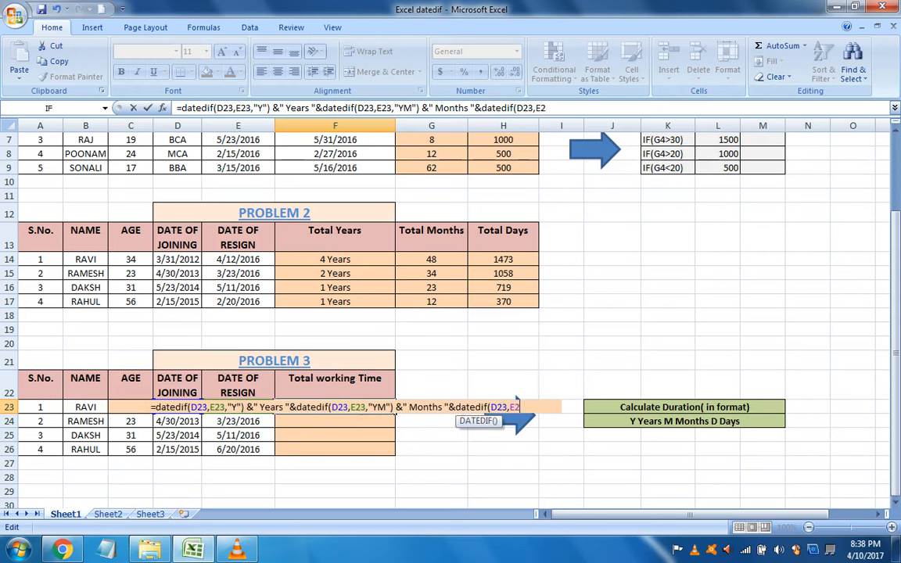
type(",\"")
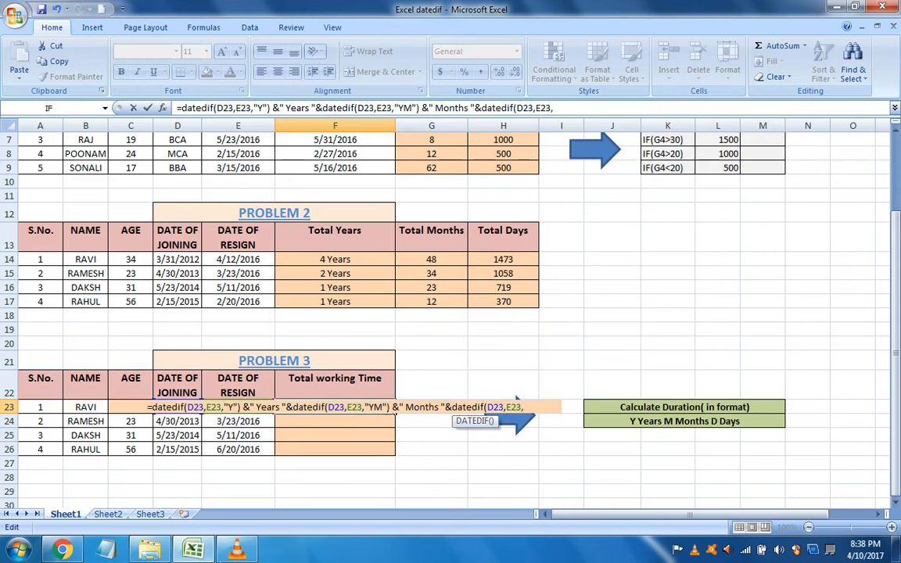
type("MD")
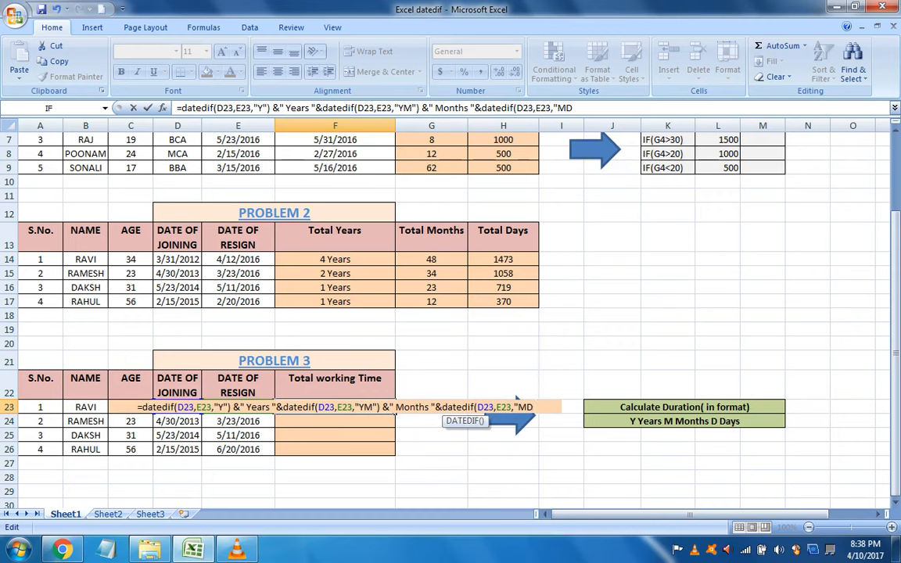
type("\")")
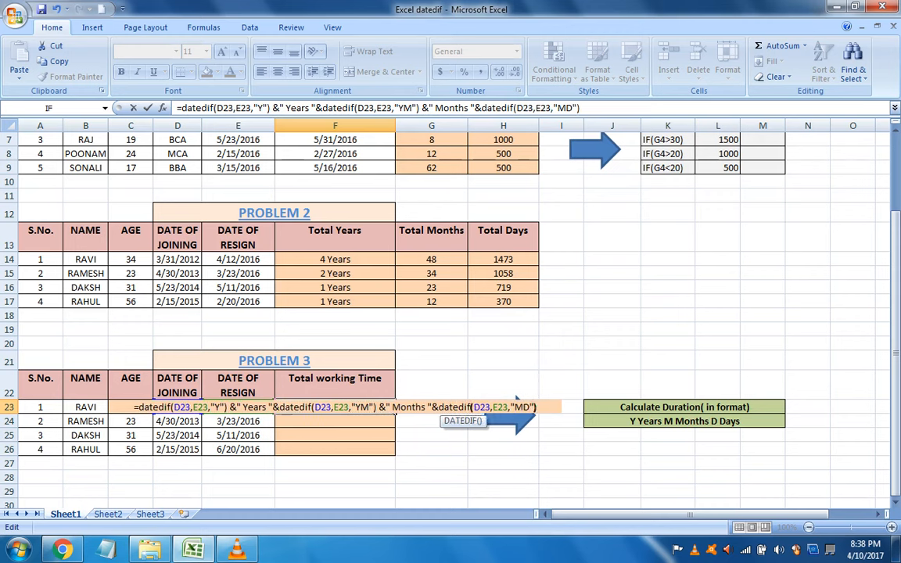
Complete the F23 formula with &" Days" and fill it down through F26 for the remaining Problem 3 employees.
type("&")
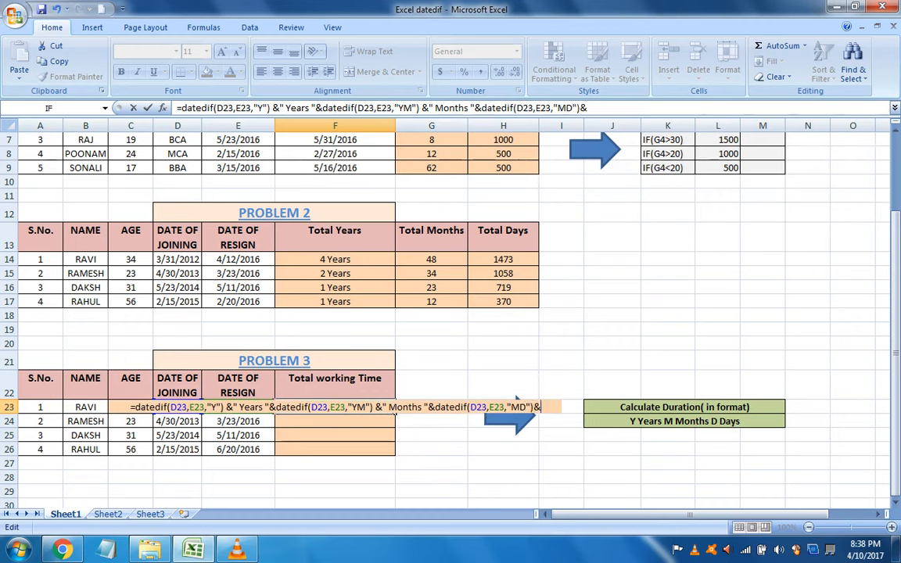
type("\"")
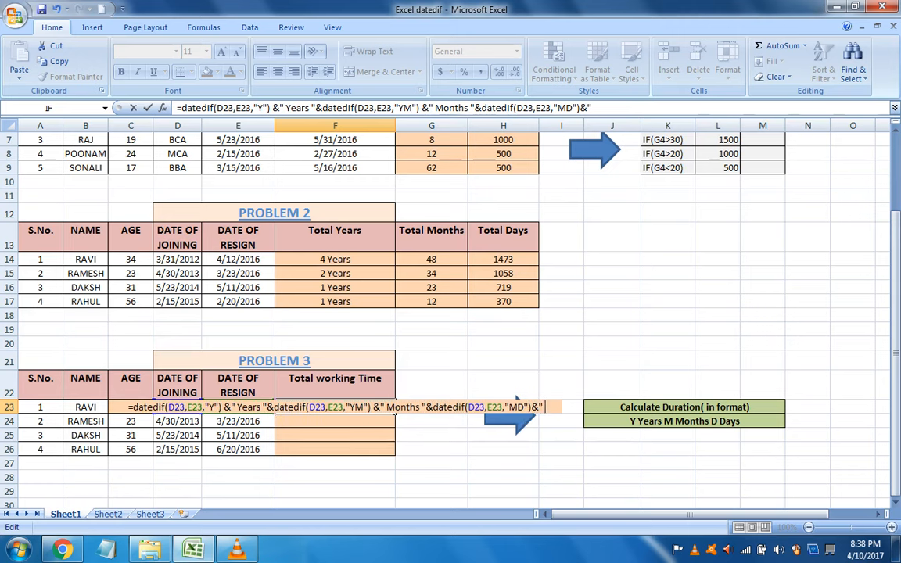
type(" Days\"")
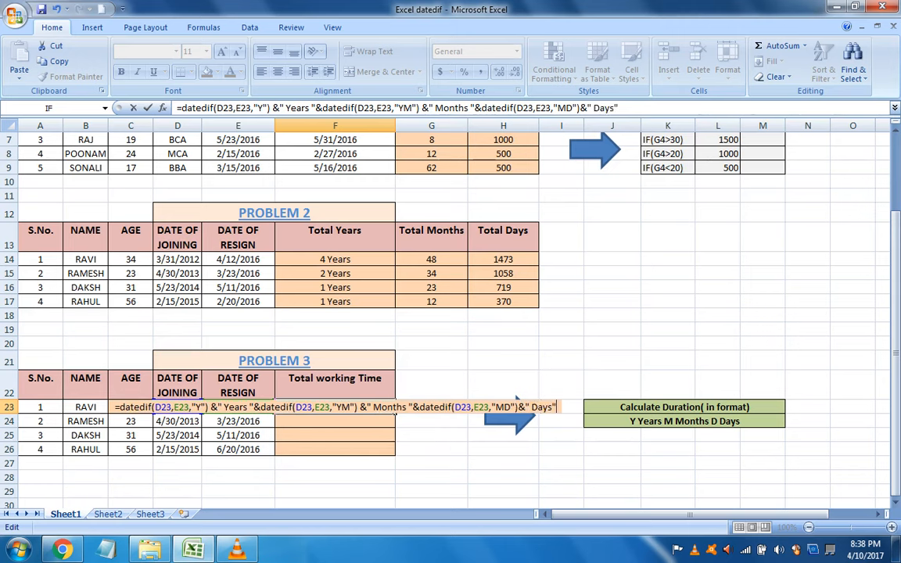
key("Return")
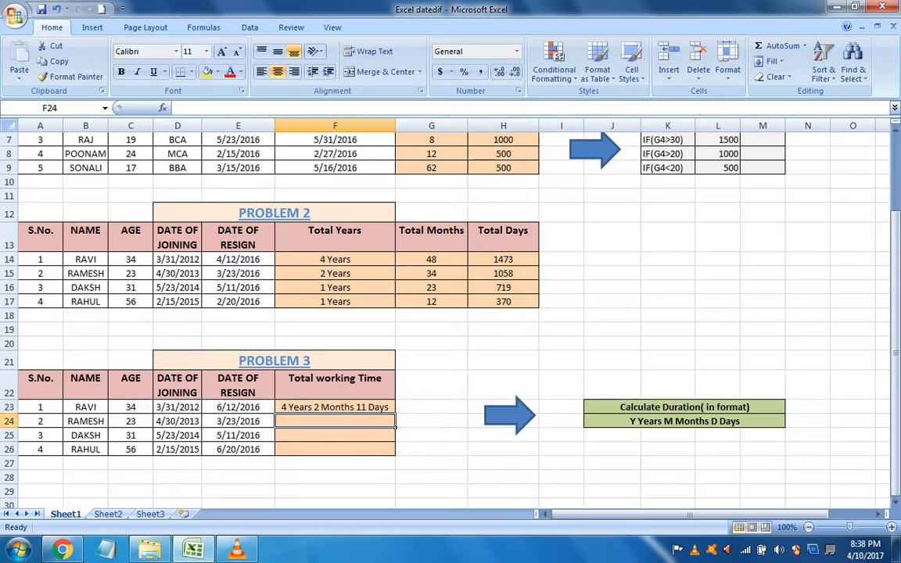
left_click(335, 407)
double_click(395, 414)
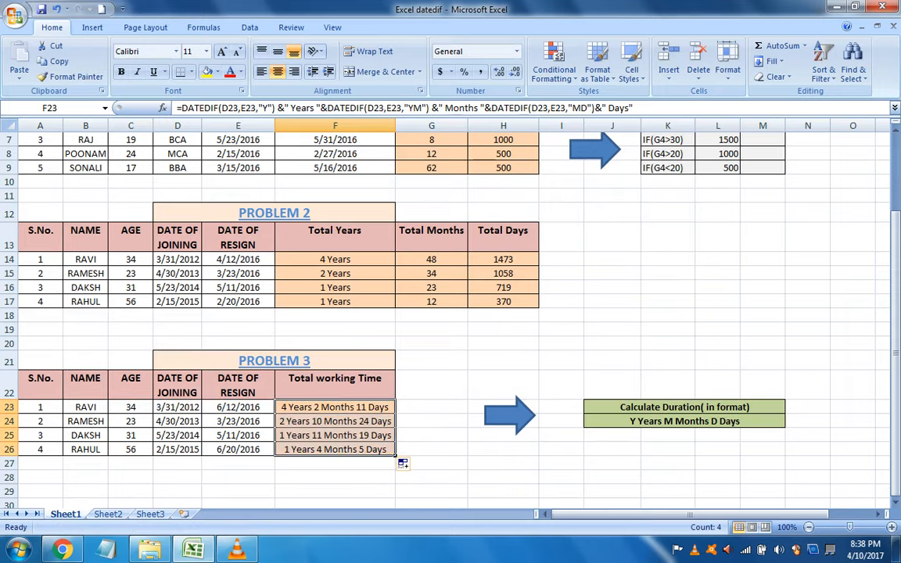
Open the cell number format settings for Problem 1's due dates in E5:E9.
scroll(450, 312, "up", 2)
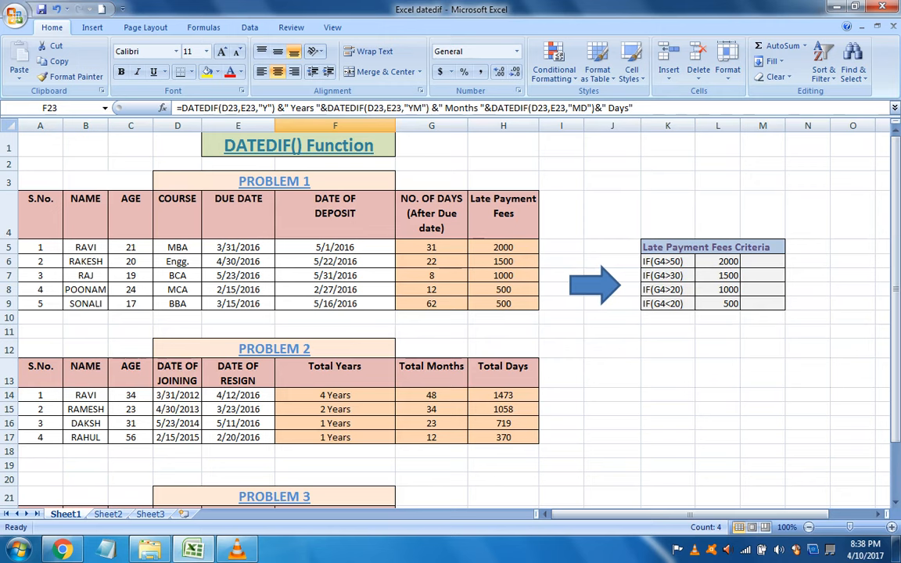
left_click_drag(238, 247, 238, 303)
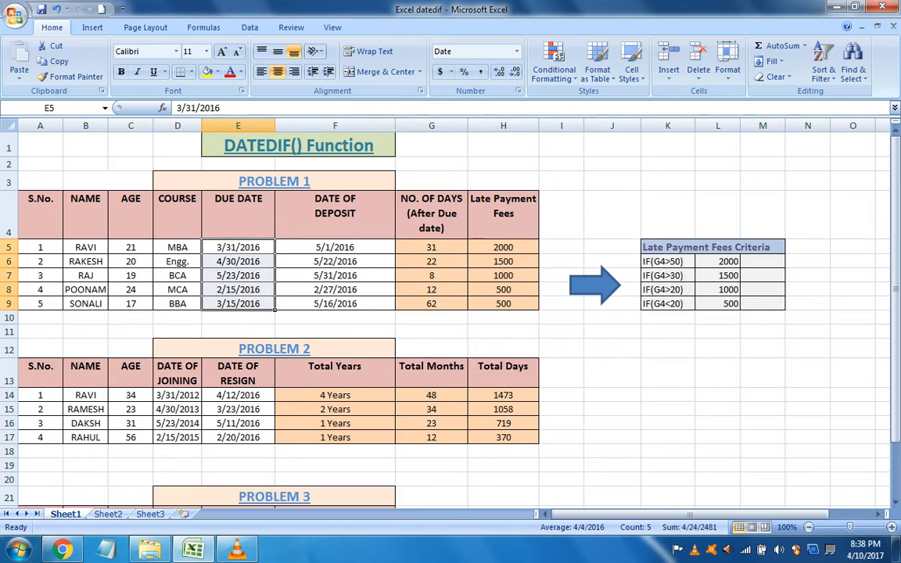
right_click(213, 242)
left_click(254, 393)
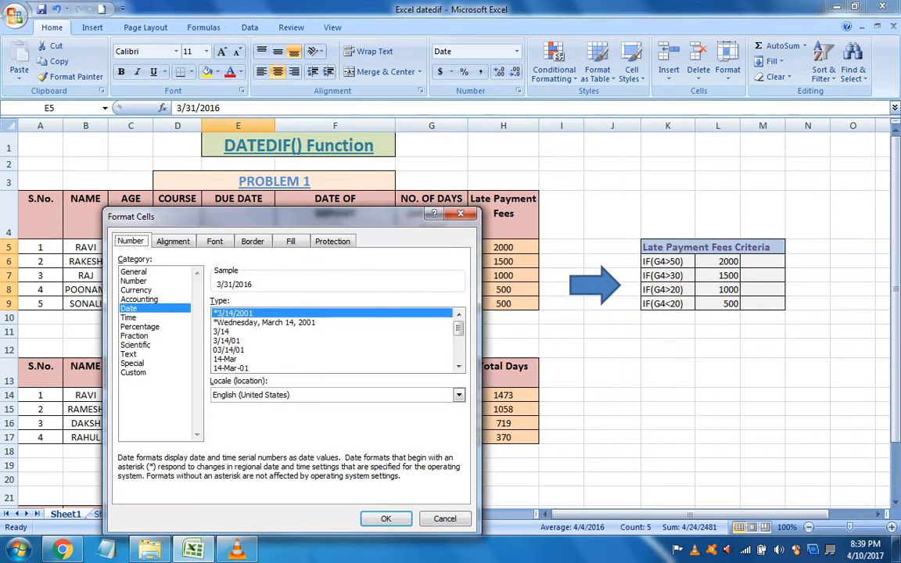